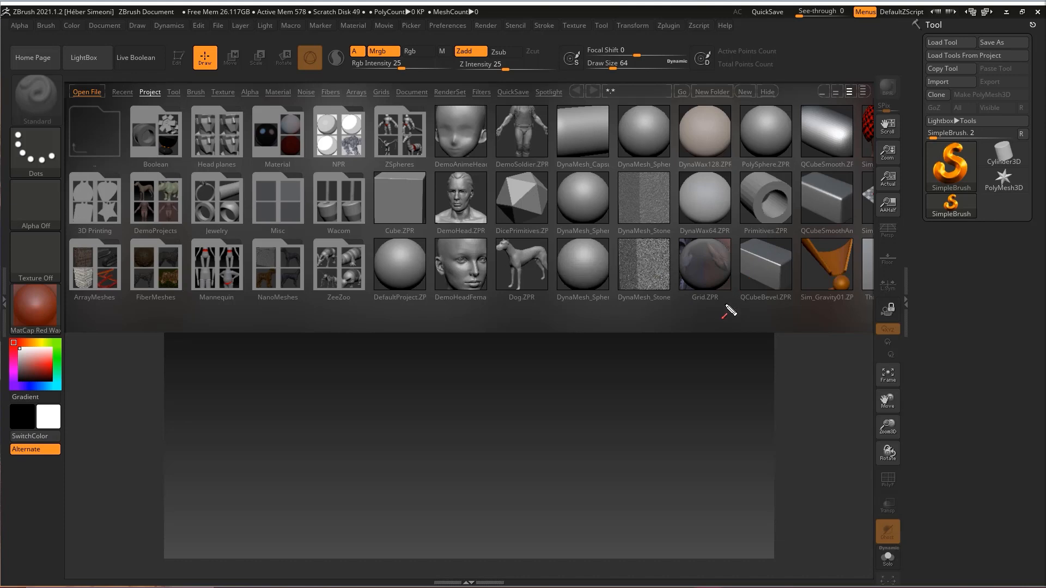
Hide the LightBox browser to clear the canvas.
mouse_move(512, 423)
mouse_down()
mouse_move(915, 71)
mouse_move(929, 77)
mouse_up()
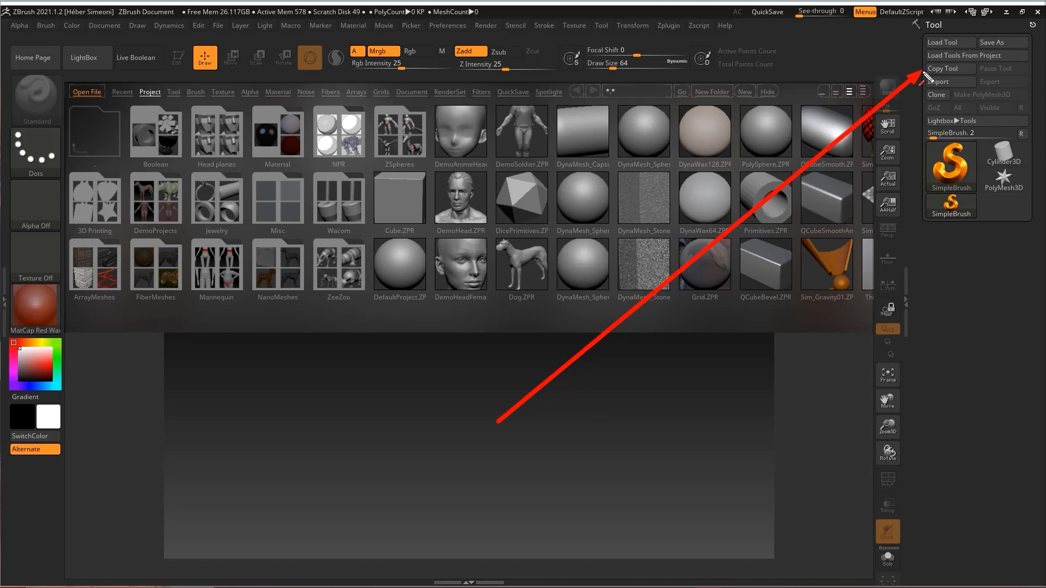
mouse_move(930, 76)
mouse_down()
mouse_move(867, 98)
mouse_move(872, 147)
mouse_move(783, 172)
mouse_move(824, 145)
mouse_move(822, 163)
mouse_move(801, 175)
mouse_move(109, 90)
mouse_move(73, 71)
mouse_move(93, 66)
mouse_up()
key(Escape)
click(86, 59)
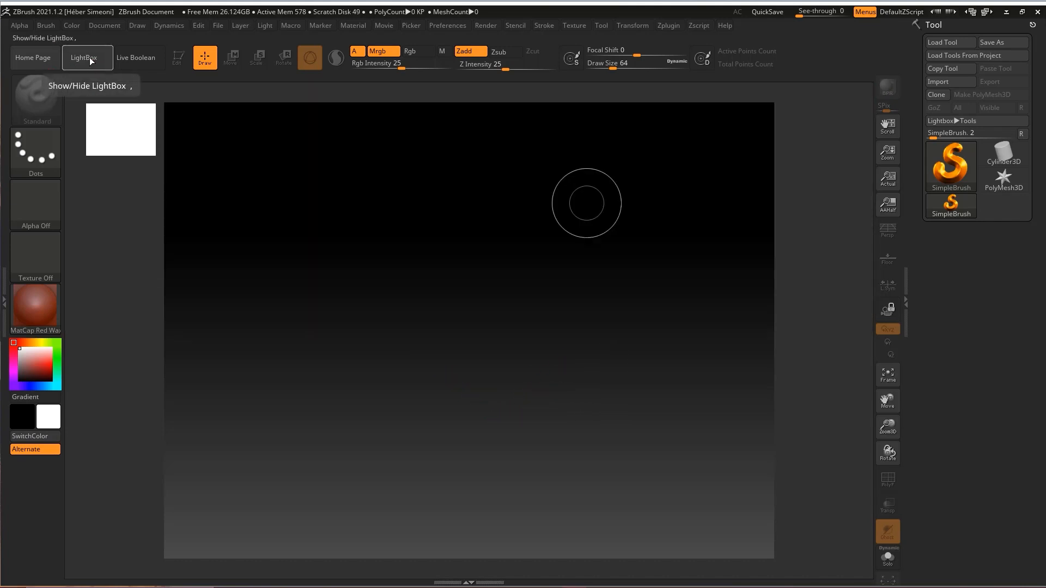
click(90, 61)
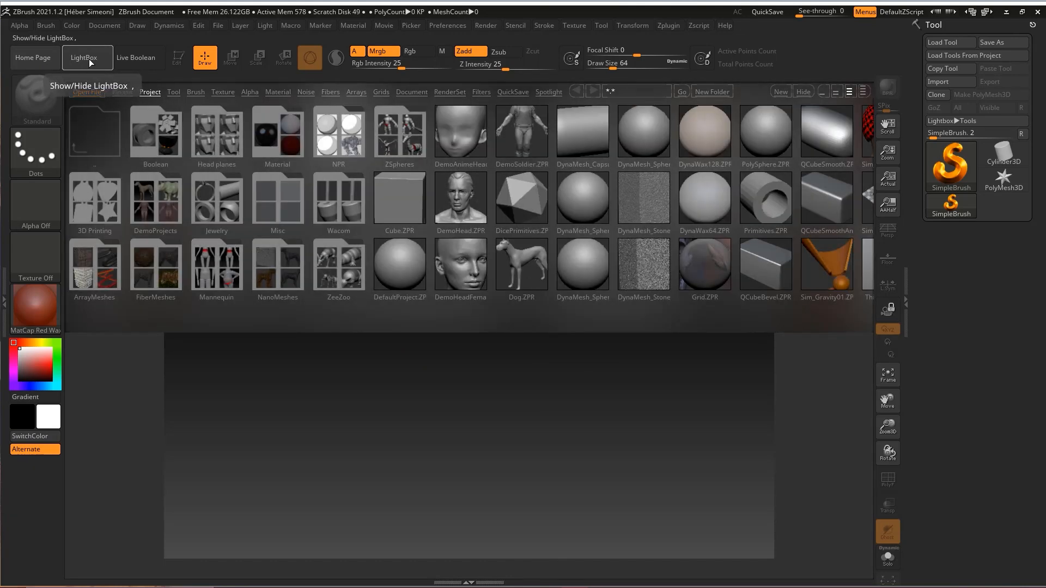
click(87, 59)
Draw a PolyMesh3D star on the canvas and put it into Edit mode.
drag(629, 428, 1019, 177)
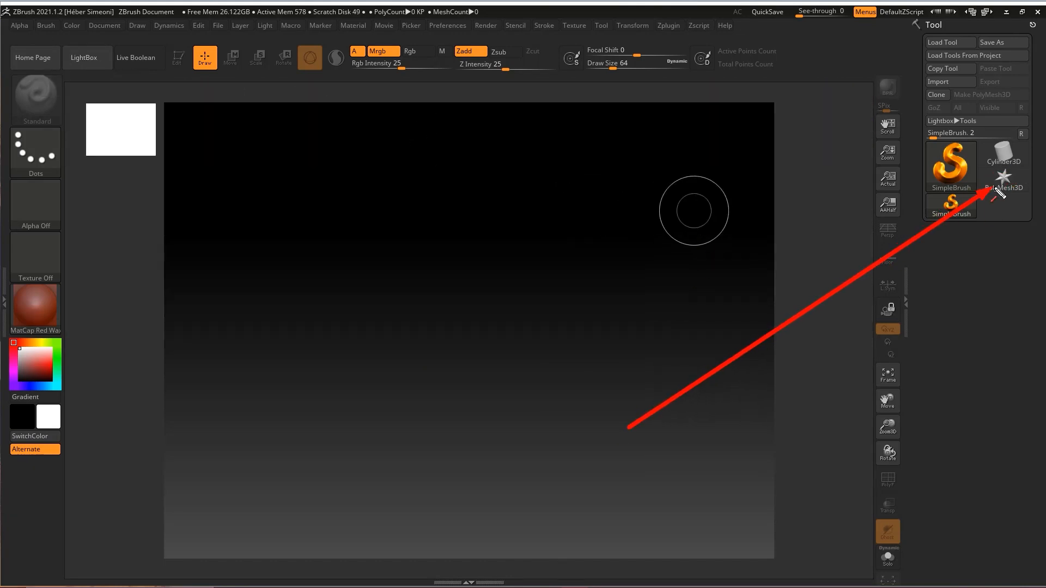
key(Escape)
click(1004, 178)
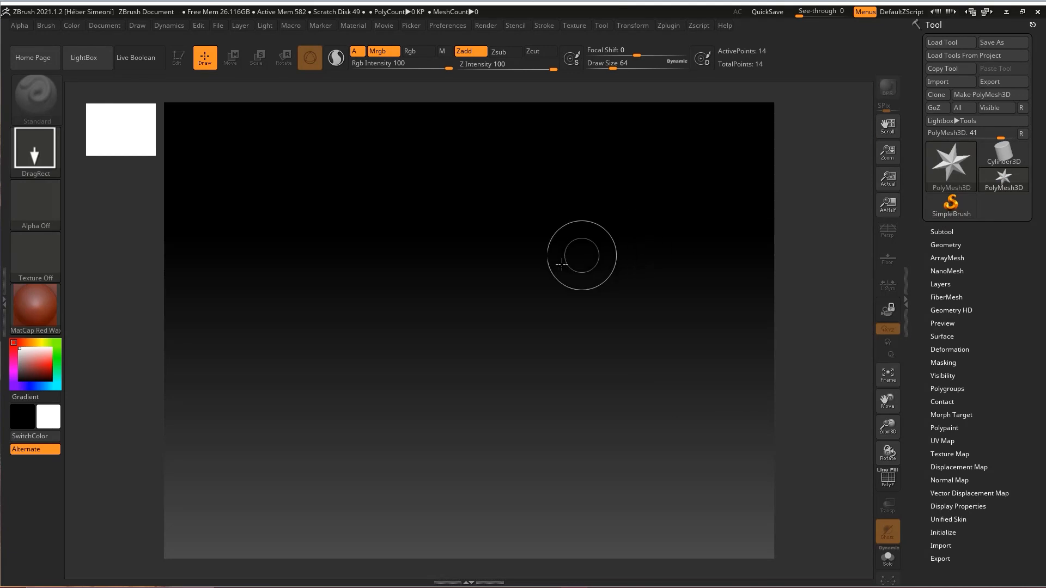
drag(483, 288, 509, 464)
key(t)
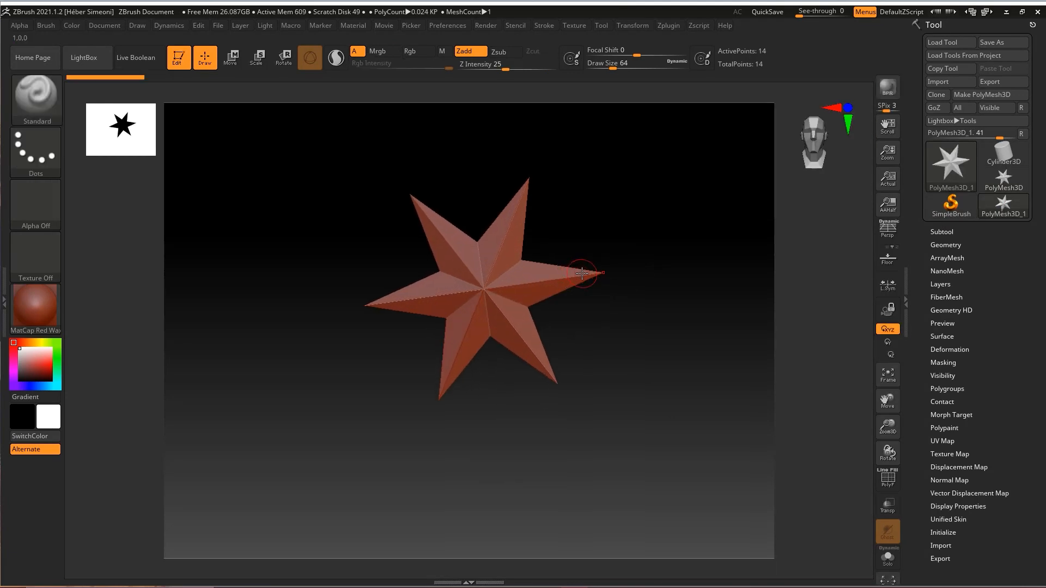
mouse_move(578, 210)
mouse_down()
mouse_move(611, 251)
mouse_move(610, 234)
mouse_move(661, 250)
mouse_move(614, 268)
mouse_move(561, 251)
mouse_move(586, 260)
mouse_move(612, 215)
mouse_move(589, 267)
mouse_move(619, 362)
mouse_move(577, 316)
mouse_move(598, 354)
mouse_move(619, 343)
mouse_up()
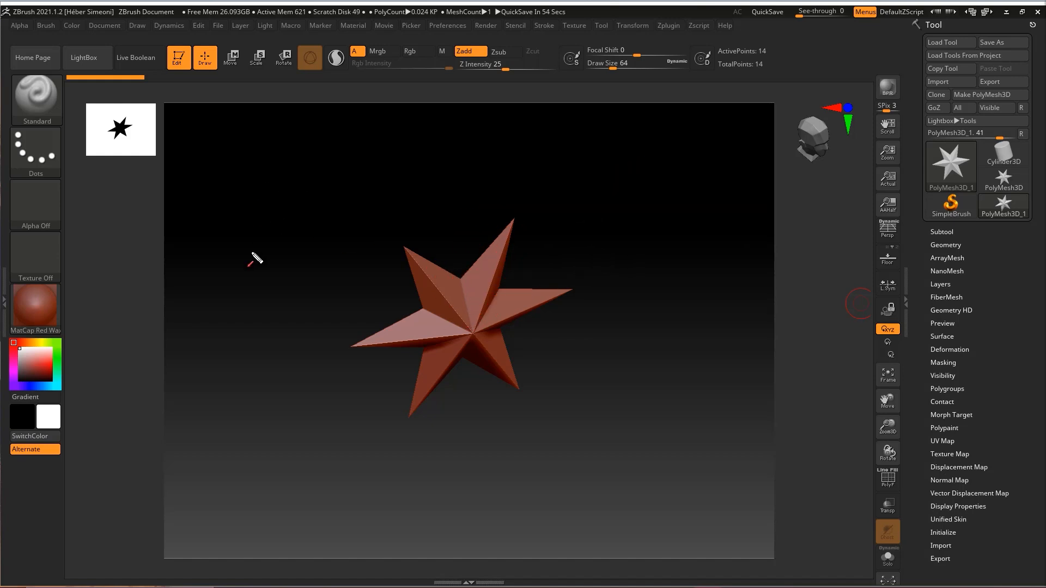
Replace the star with a Cylinder 3D primitive using the transform gizmo's Transform Type options.
click(235, 61)
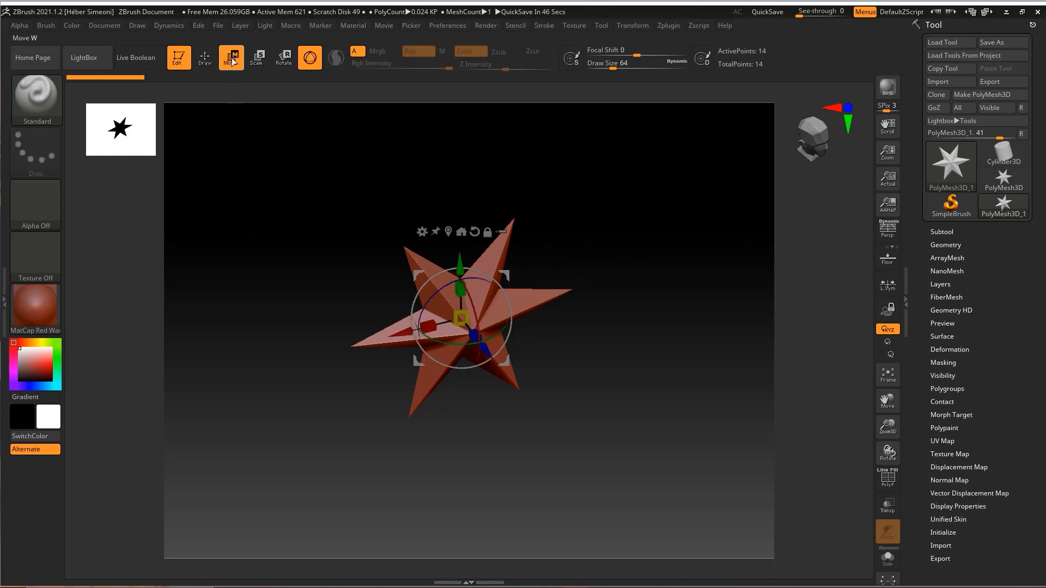
key(ctrl+shift)
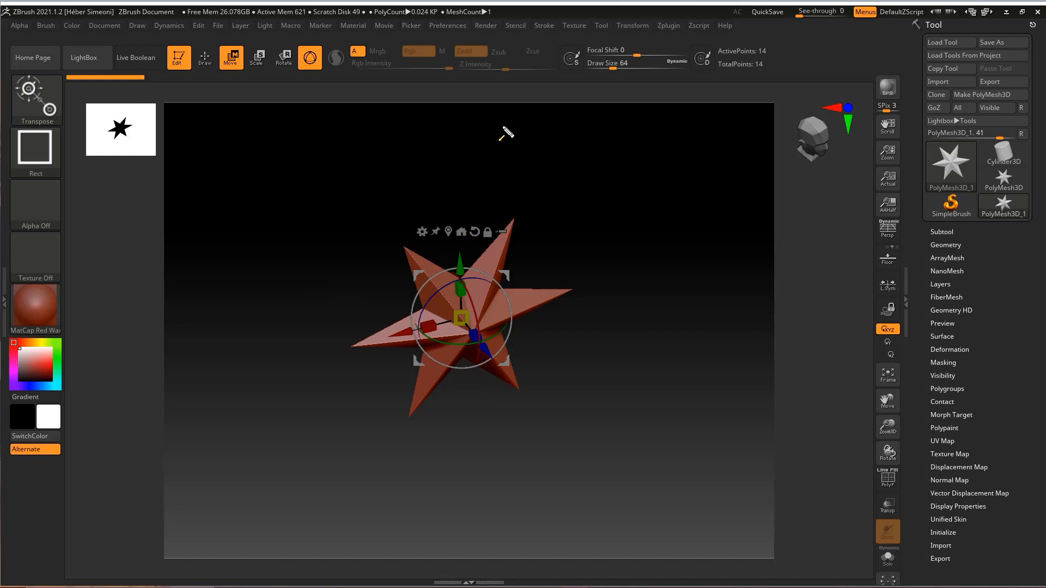
click(422, 232)
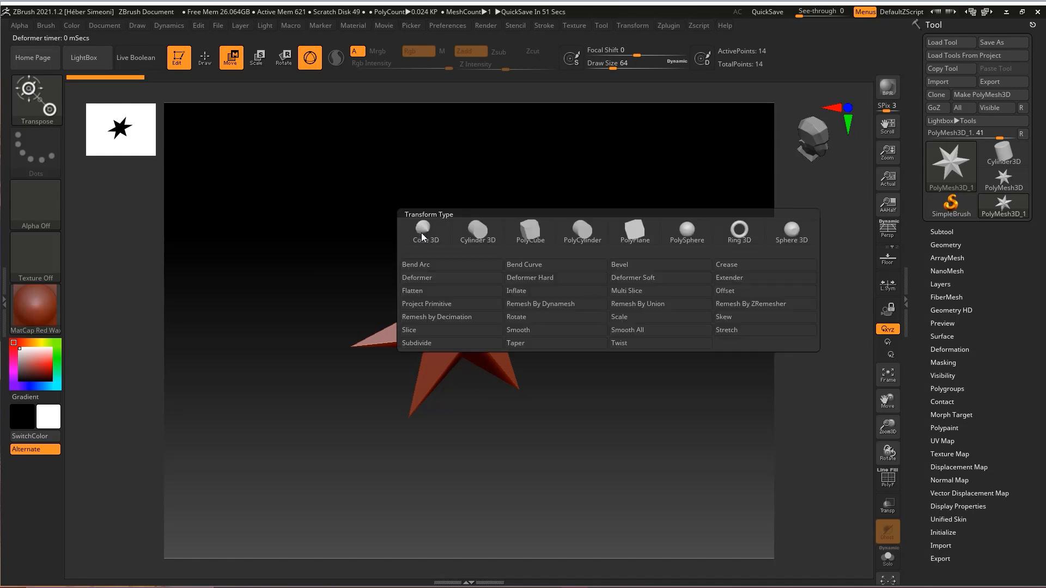
click(472, 231)
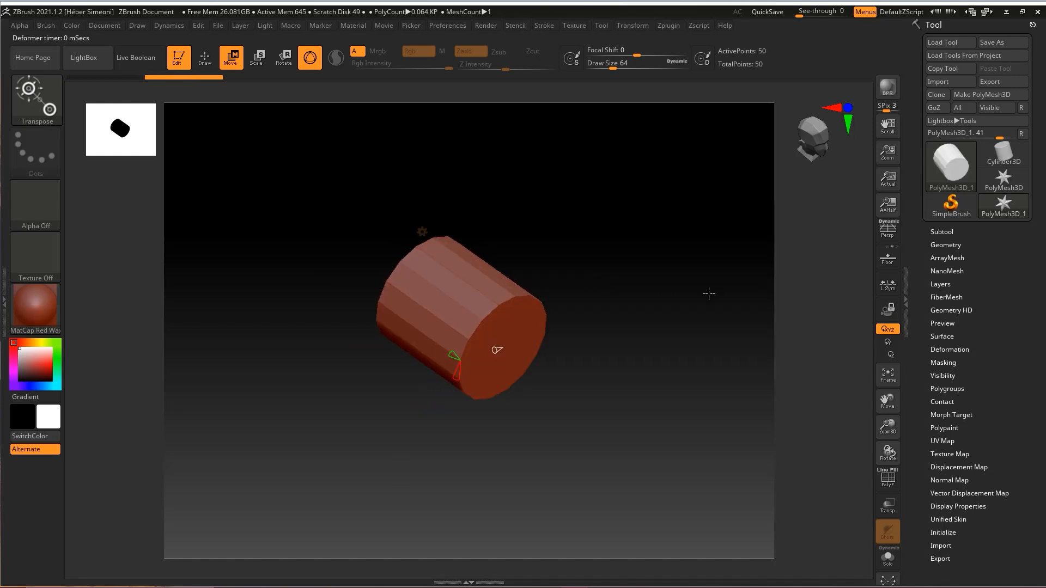
Turn on the PolyFrame display to show the cylinder's wireframe.
key(ctrl+shift)
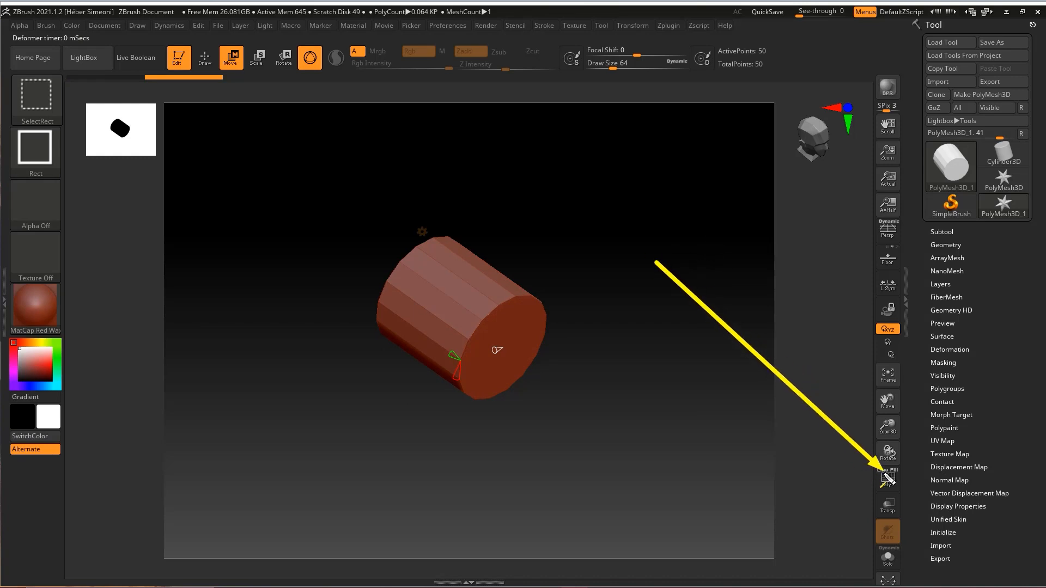
click(888, 480)
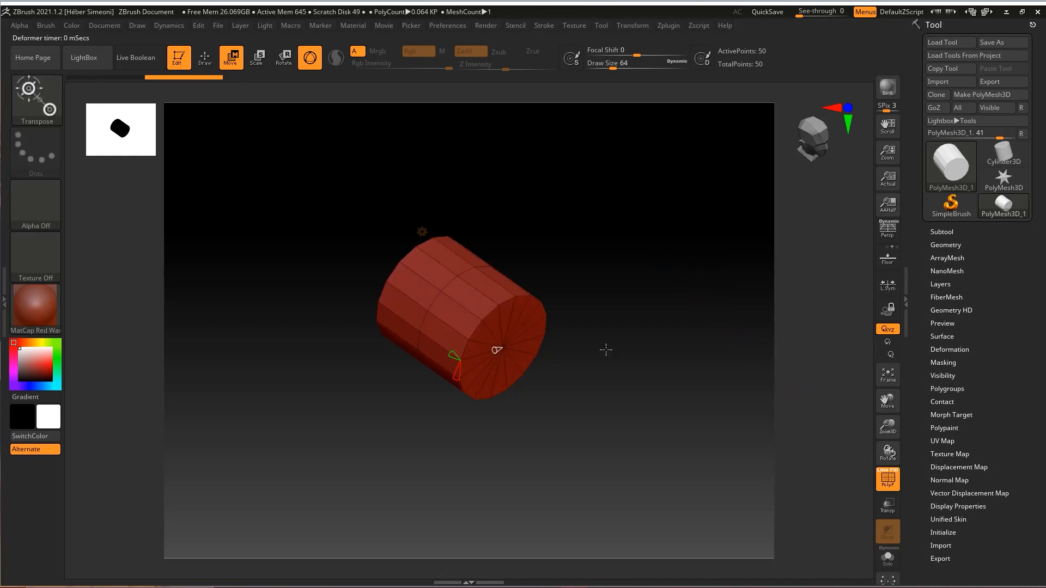
scroll(603, 369, up, 5)
ctrl+right_drag(682, 364, 675, 337)
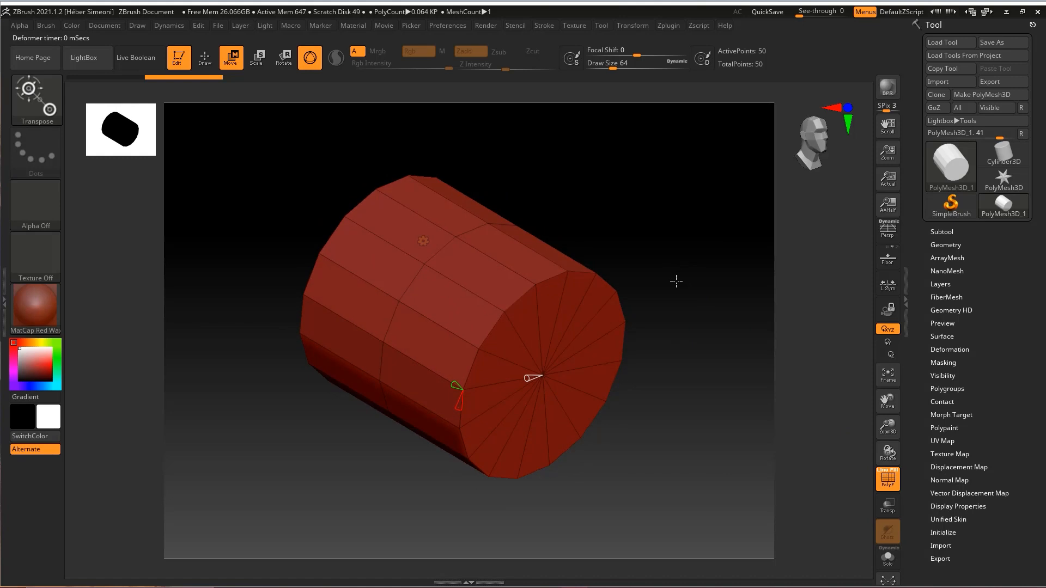
Hollow out the cylinder into a thin-walled open tube with its inner-radius handle.
key(ctrl+shift)
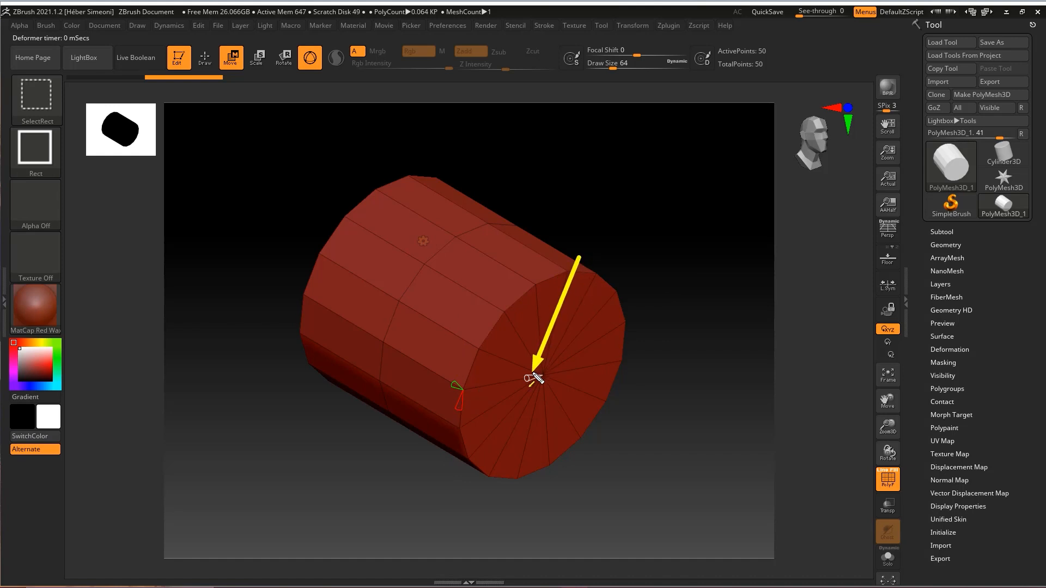
drag(533, 377, 495, 396)
drag(701, 383, 574, 339)
mouse_move(460, 353)
mouse_down()
mouse_move(470, 355)
mouse_move(457, 353)
mouse_up()
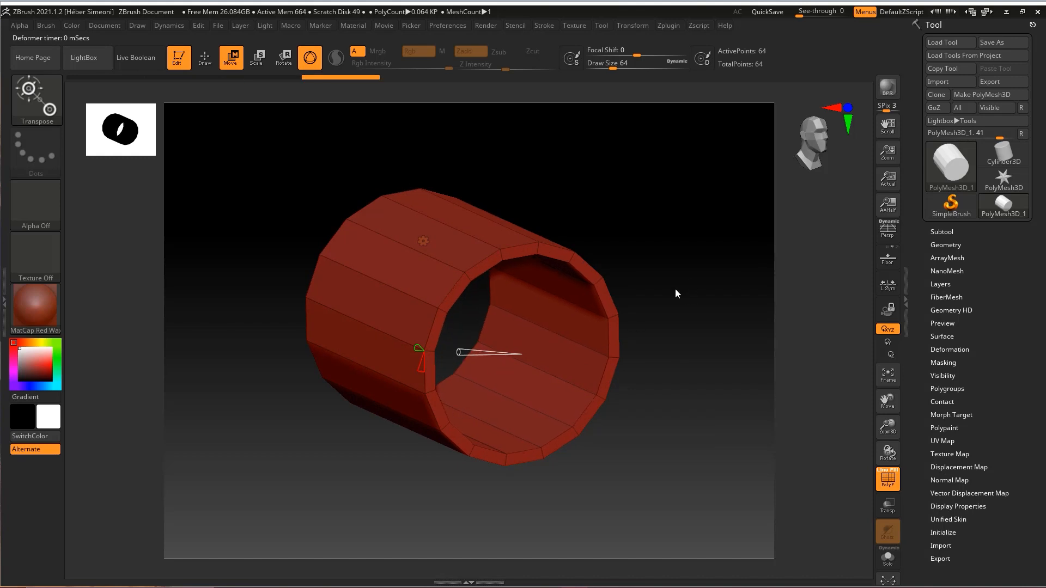
Divide the tube into 4 segments along its length and 12 sides around its circumference.
mouse_move(416, 349)
mouse_down()
mouse_move(387, 338)
mouse_move(418, 355)
mouse_move(410, 348)
mouse_up()
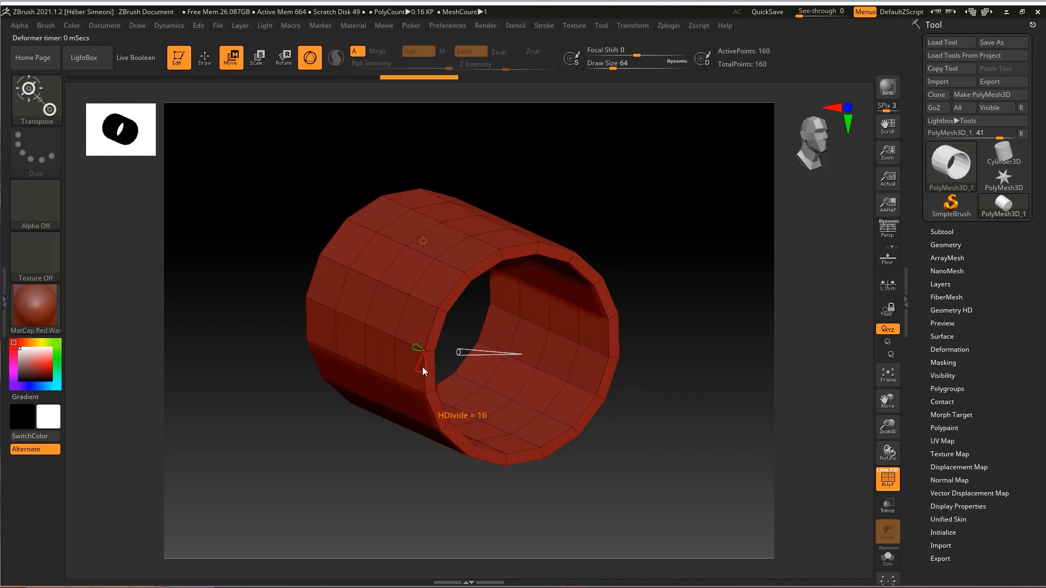
mouse_move(422, 371)
mouse_down()
mouse_move(417, 393)
mouse_move(420, 357)
mouse_move(424, 403)
mouse_move(422, 367)
mouse_up()
mouse_move(659, 355)
mouse_down()
mouse_move(653, 324)
mouse_move(674, 300)
mouse_move(662, 372)
mouse_move(658, 338)
mouse_up()
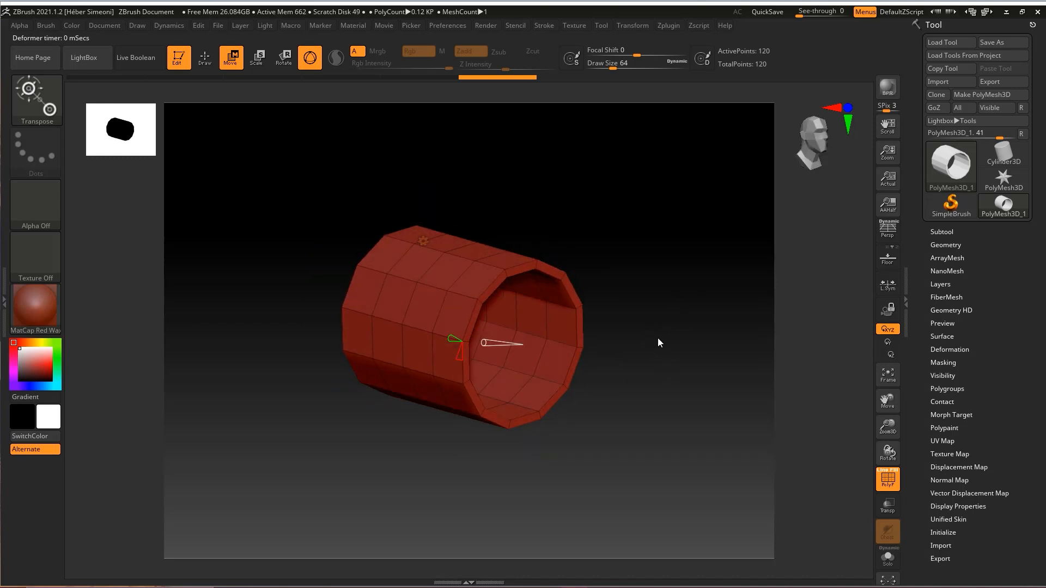
Turn on the floor grid and rotate the tube upright with the transform gizmo.
key(ctrl+shift)
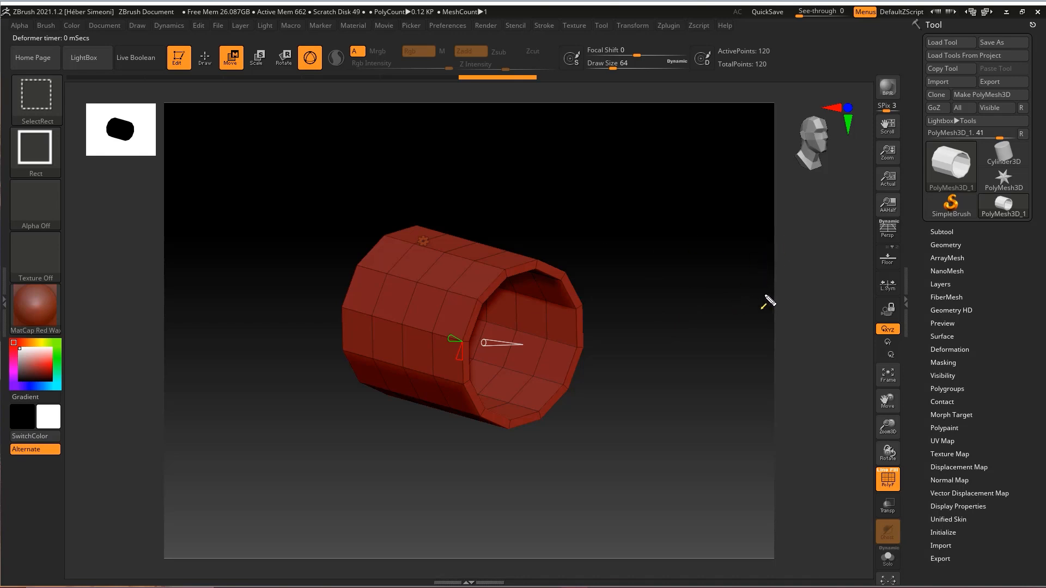
click(887, 260)
drag(678, 283, 593, 258)
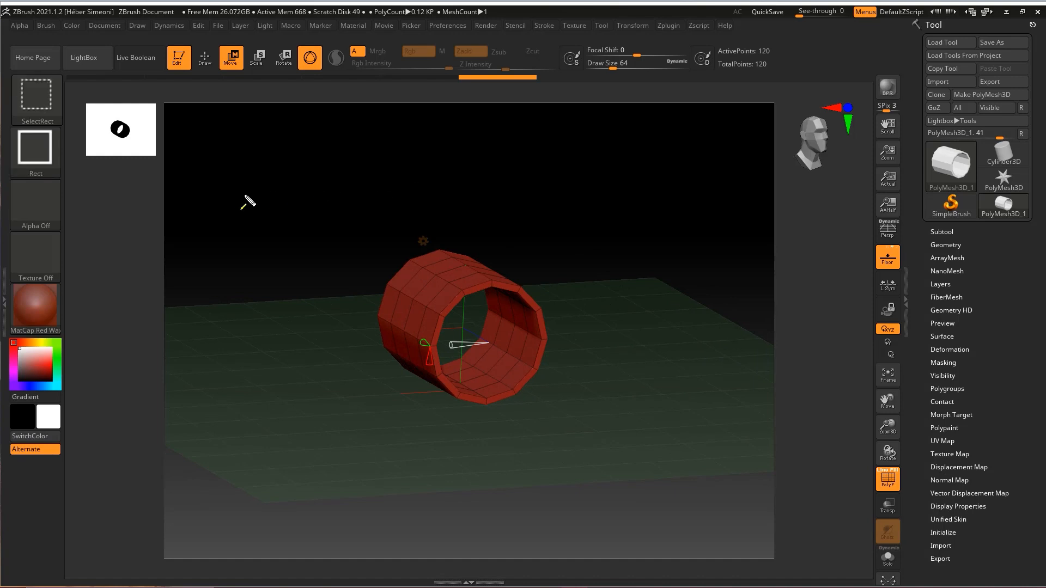
click(236, 64)
mouse_move(605, 253)
mouse_down()
mouse_move(623, 271)
mouse_move(643, 271)
mouse_move(603, 268)
mouse_up()
Stretch the upright tube along its vertical axis to make it taller than it is wide.
key(ctrl+shift+d)
mouse_move(574, 180)
mouse_down()
mouse_move(483, 274)
mouse_move(493, 285)
mouse_move(477, 369)
mouse_move(483, 271)
mouse_move(407, 291)
mouse_move(416, 289)
mouse_move(408, 291)
mouse_move(431, 328)
mouse_move(456, 326)
mouse_move(427, 287)
mouse_move(413, 297)
mouse_move(482, 283)
mouse_move(417, 299)
mouse_up()
key(ctrl+shift+d)
key(ctrl+shift)
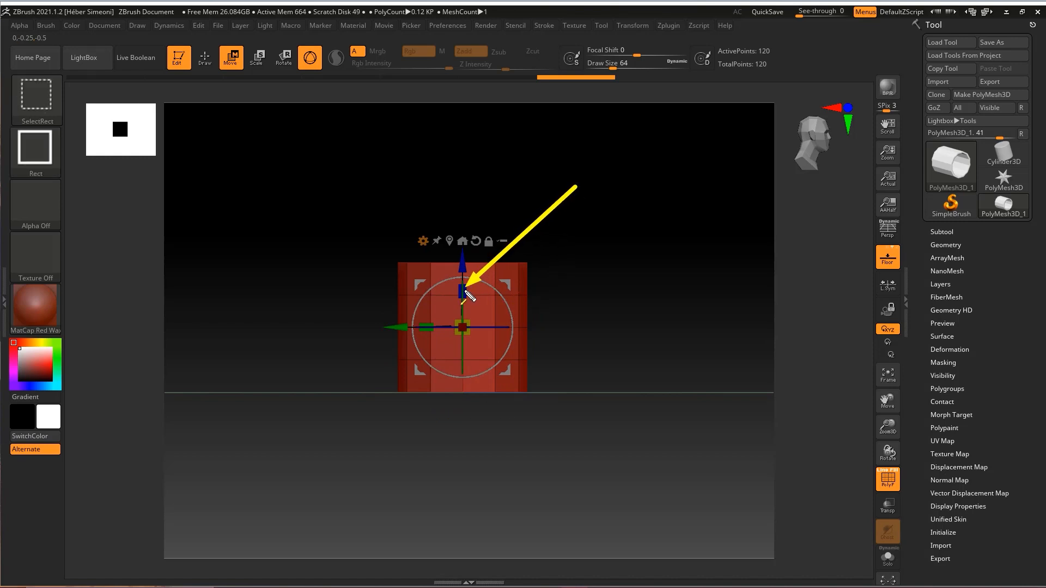
drag(466, 292, 466, 262)
drag(573, 264, 594, 305)
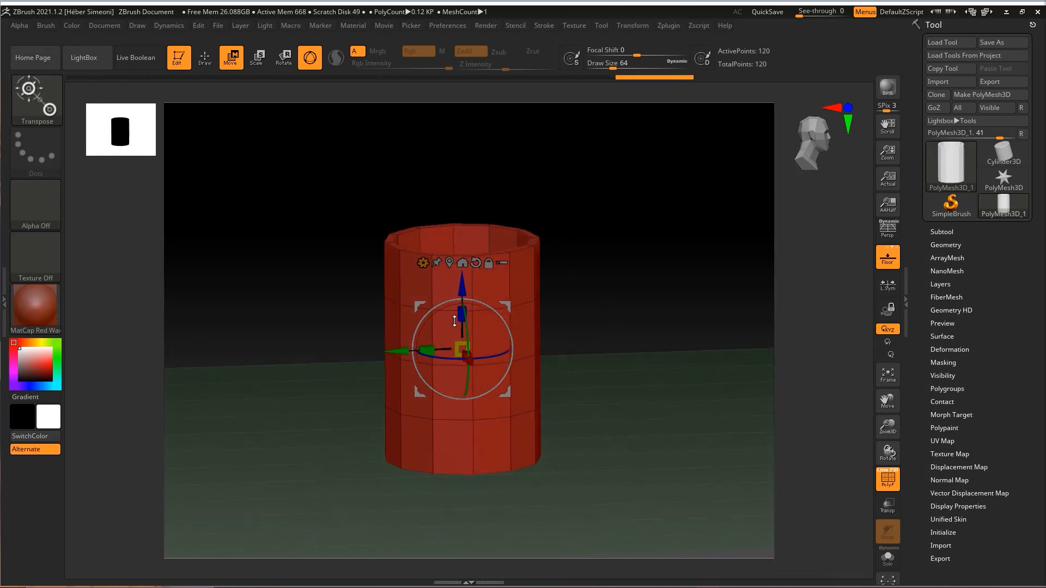
Try compressing the tube vertically and undo the change.
drag(462, 315, 457, 381)
key(ctrl+z)
key(ctrl+z)
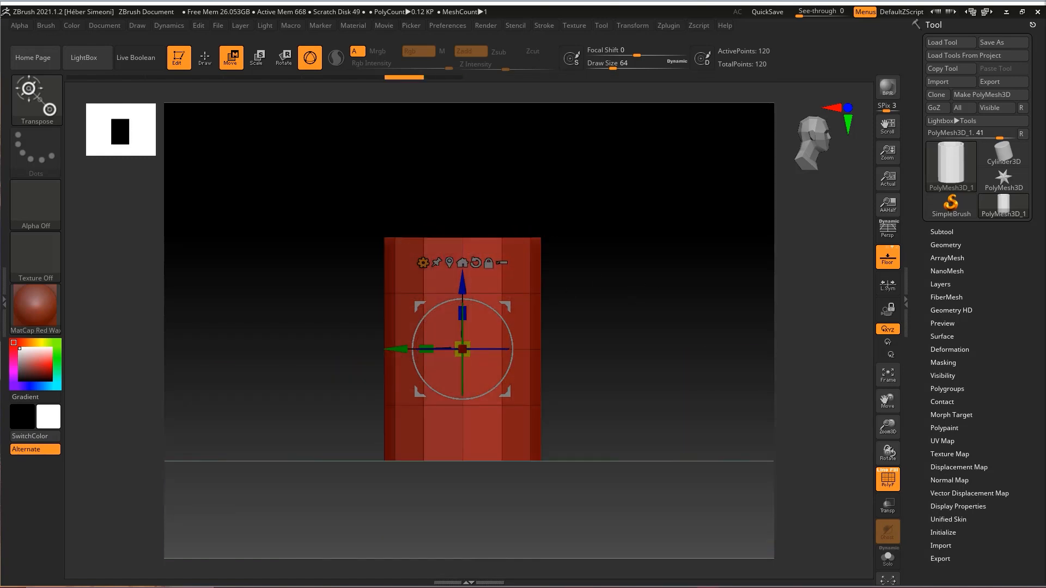
key(ctrl+shift+z)
Switch from the transform gizmo to Draw mode and toggle the floor grid off and back on.
drag(641, 301, 623, 327)
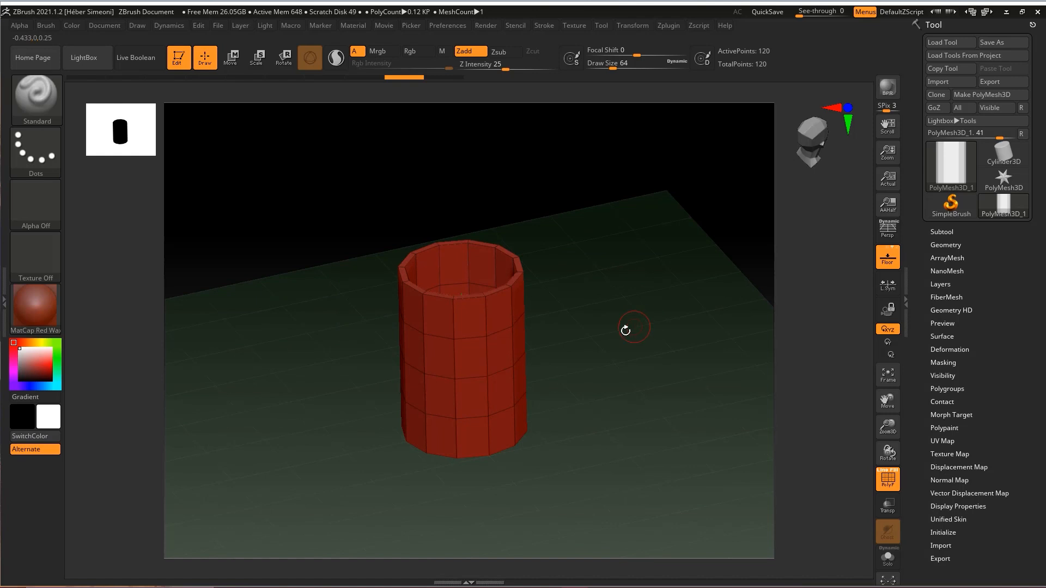
key(ctrl+shift)
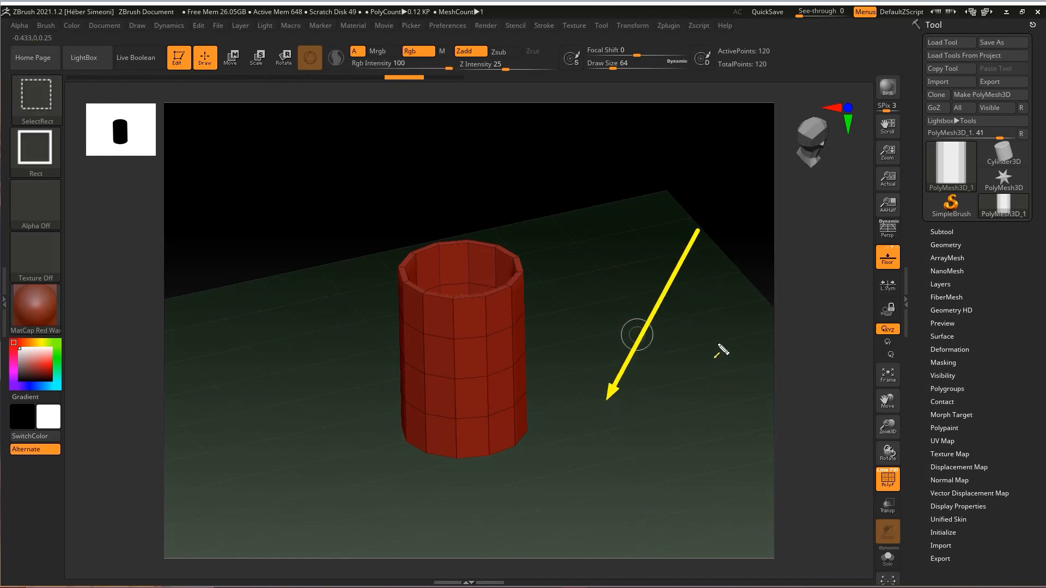
click(887, 261)
click(887, 260)
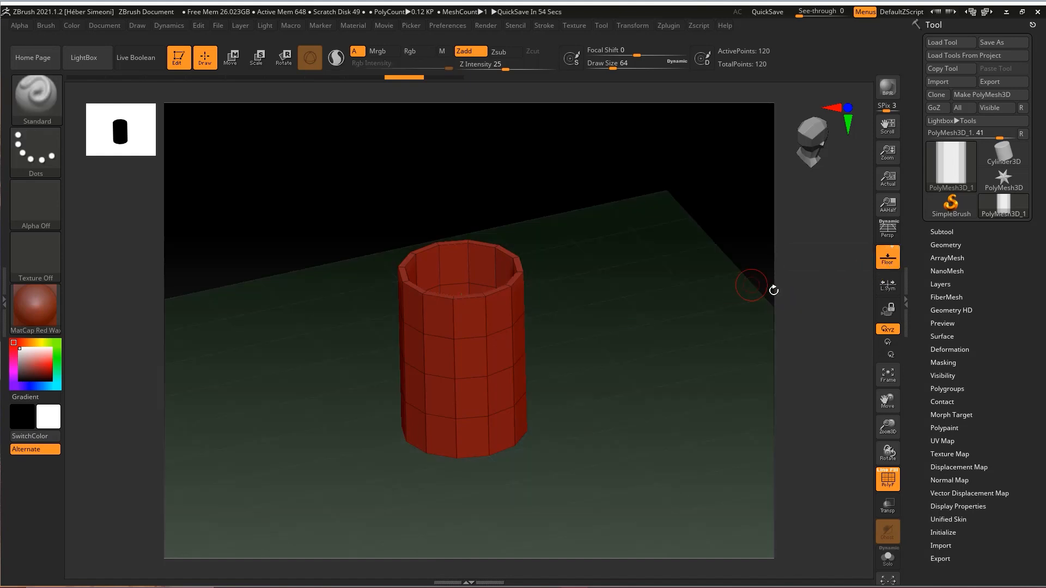
Select the ZModeler brush and view the tube's inner wall from above.
drag(695, 322, 619, 328)
key(ctrl+2)
drag(618, 203, 491, 327)
key(e)
mouse_move(619, 201)
mouse_down()
mouse_move(87, 112)
mouse_move(71, 93)
mouse_up()
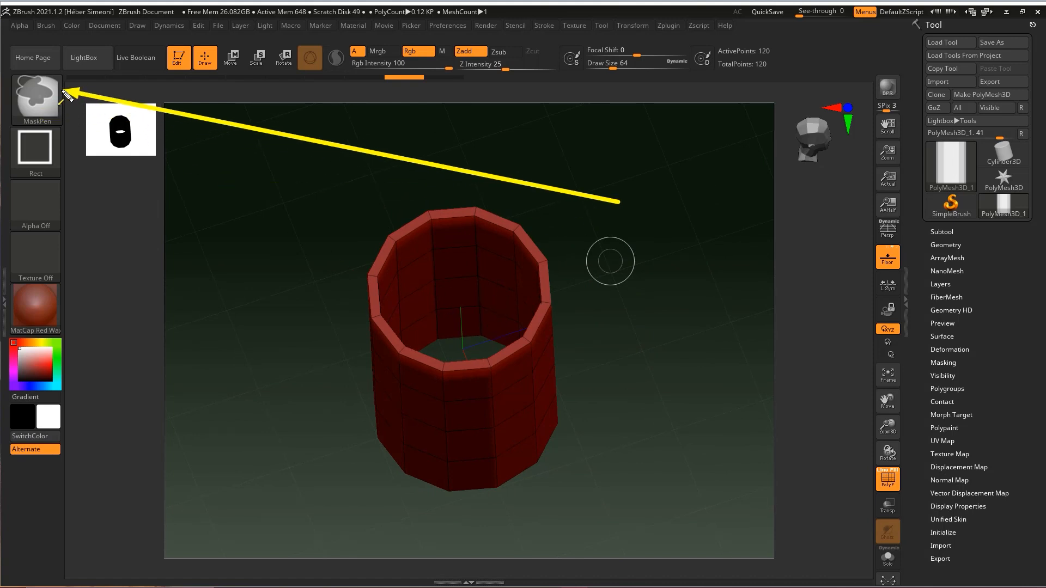
key(Escape)
click(41, 97)
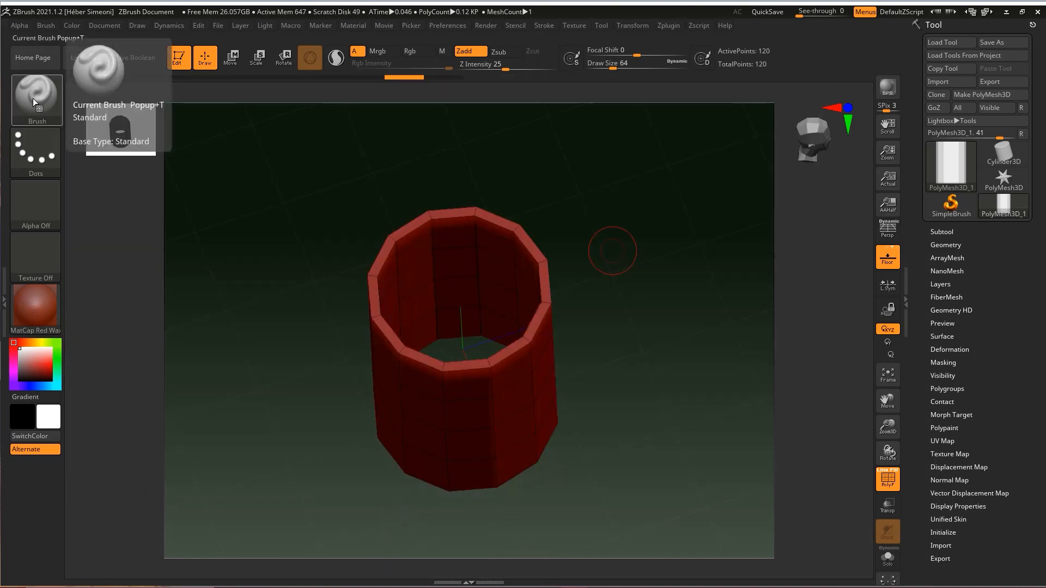
click(37, 99)
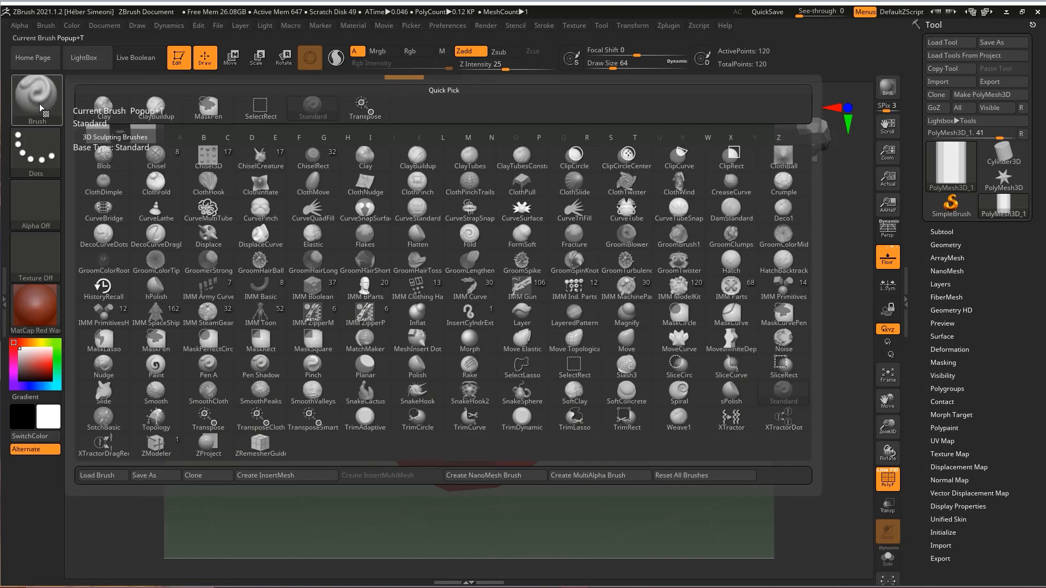
click(156, 446)
mouse_move(614, 315)
mouse_down()
mouse_move(627, 359)
mouse_move(647, 338)
mouse_up()
Set the target of ZModeler's QMesh polygon action to Polyloop.
key(ctrl+shift)
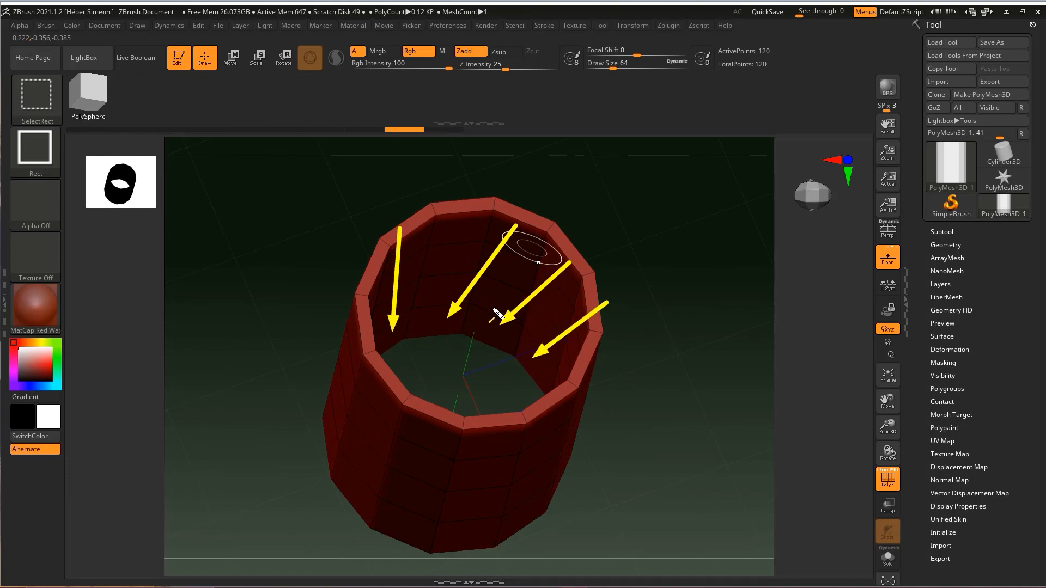
alt+drag(643, 329, 698, 330)
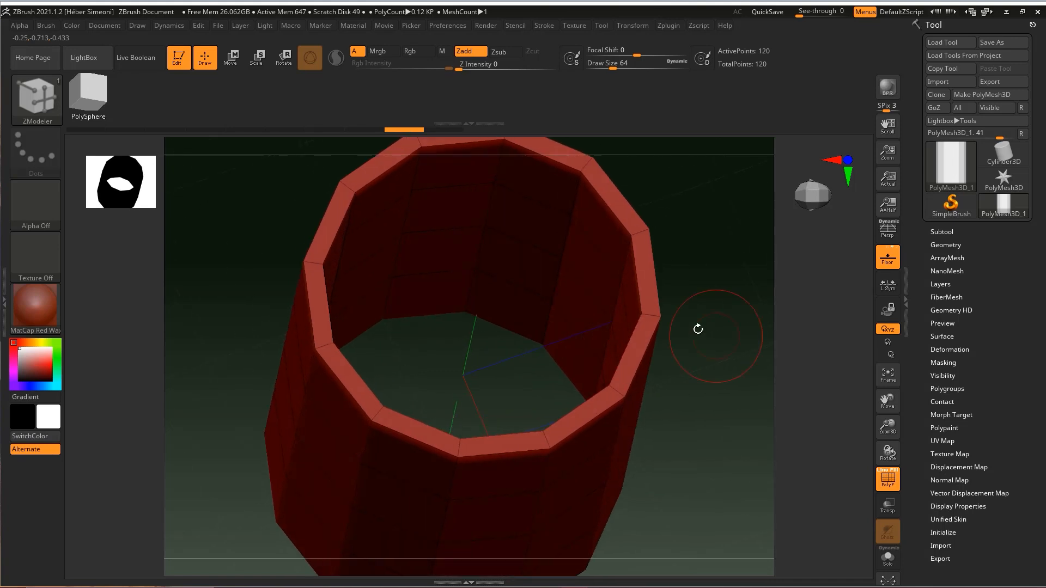
right_click(496, 301)
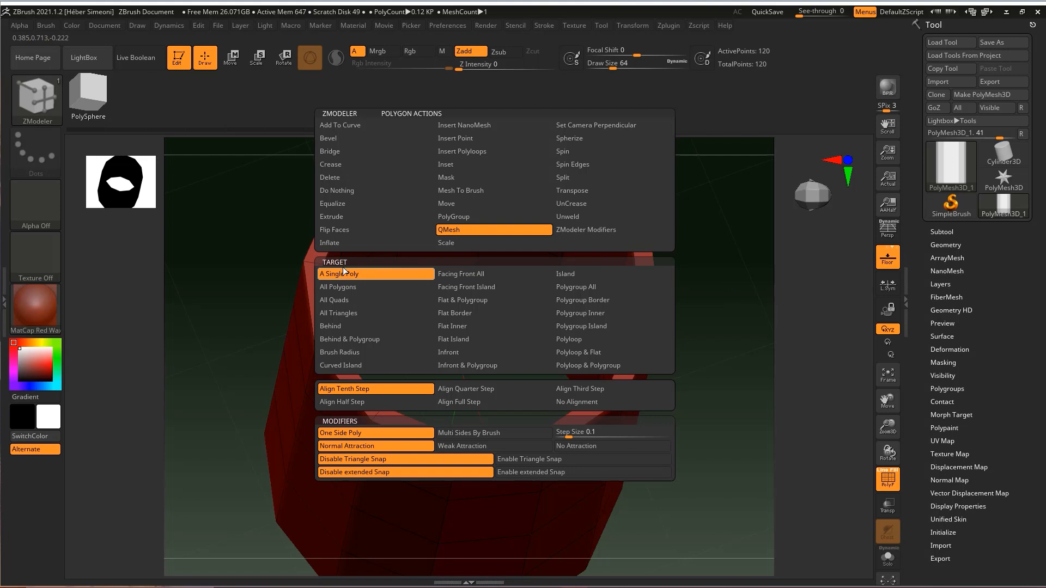
click(580, 338)
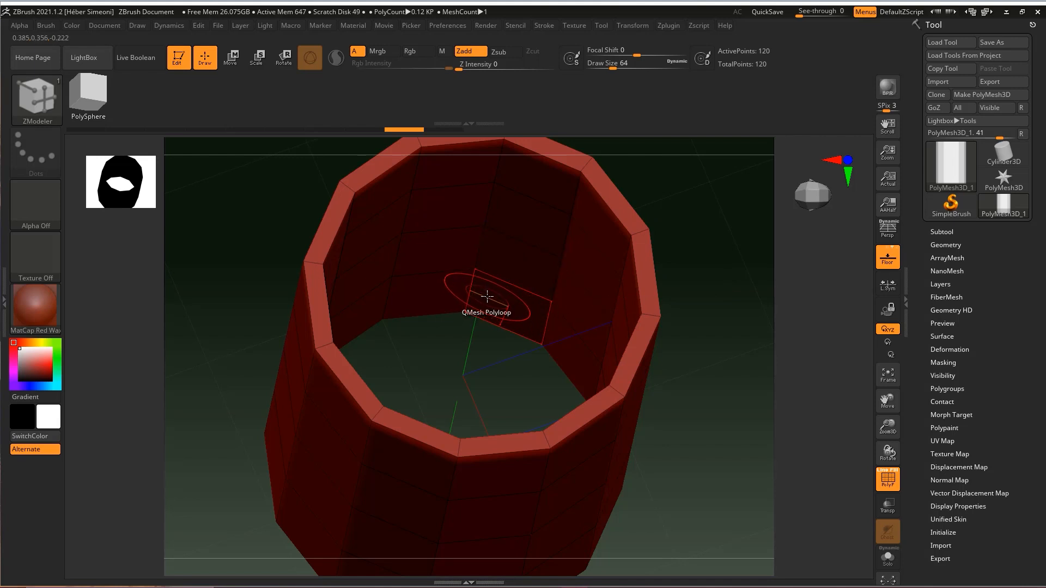
Try a QMesh on the lowest polyloop of the tube's inner wall and undo it.
mouse_move(487, 297)
mouse_down()
mouse_move(506, 304)
mouse_move(495, 335)
mouse_move(536, 281)
mouse_move(451, 332)
mouse_move(486, 307)
mouse_up()
key(ctrl+z)
key(ctrl+z)
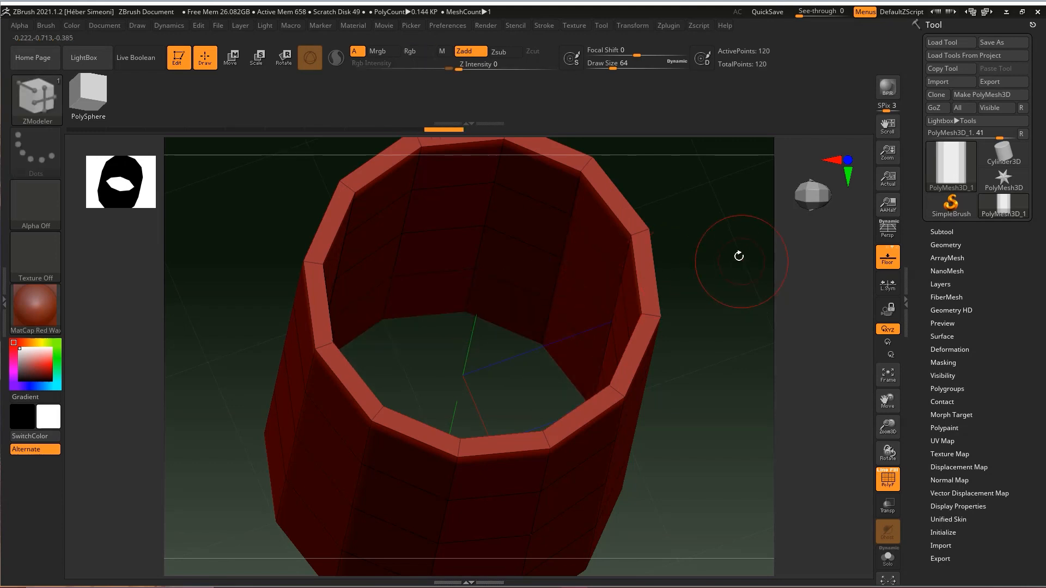
key(ctrl+shift)
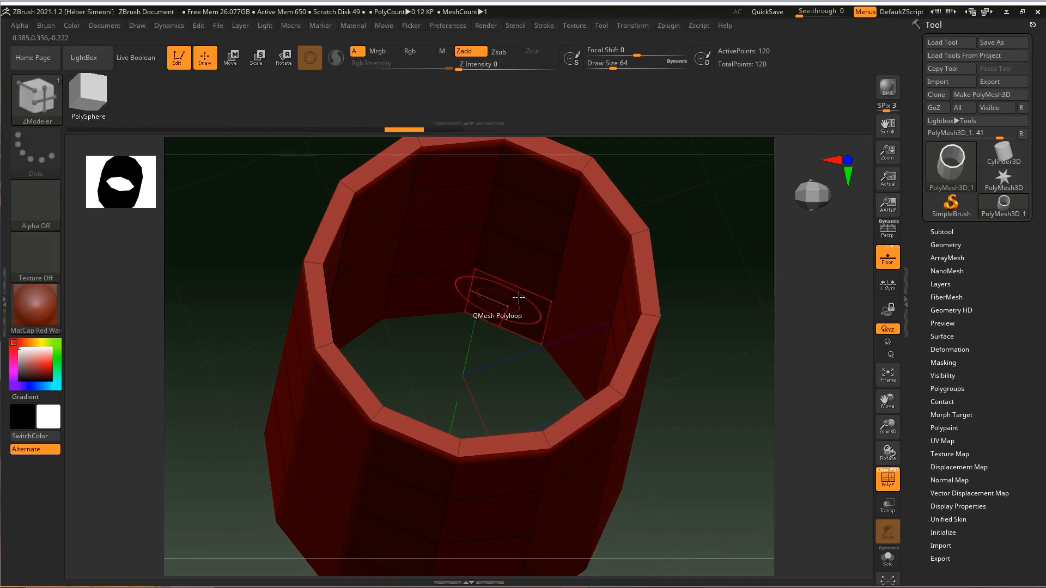
QMesh the lowest polyloop of the tube's inner wall inward until it meets at the center, forming a solid bottom.
alt+drag(698, 303, 687, 360)
key(space)
drag(494, 380, 487, 379)
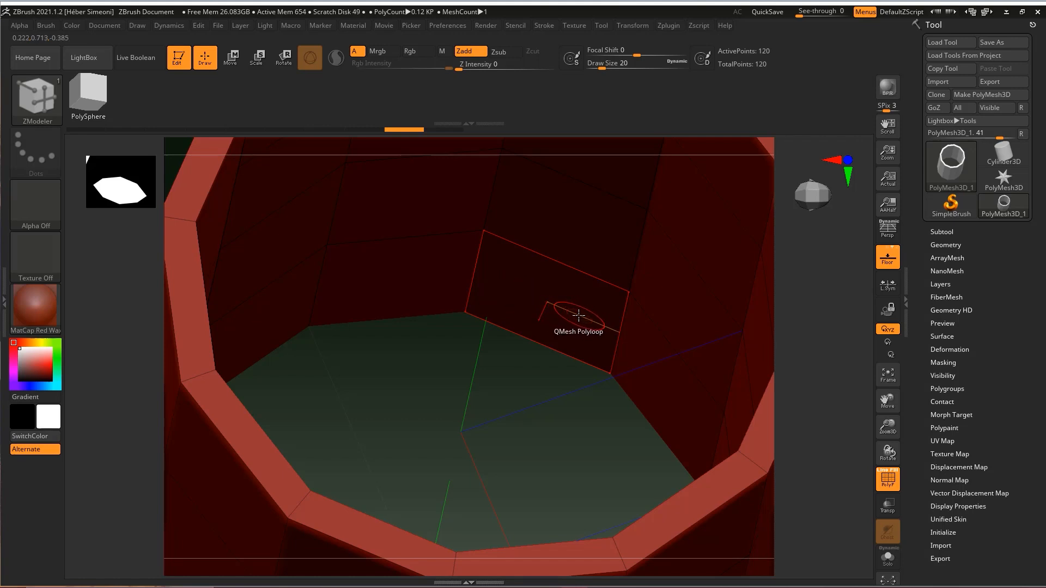
drag(516, 288, 295, 539)
drag(865, 353, 717, 398)
drag(739, 487, 702, 256)
mouse_move(742, 188)
ctrl+mouse_down()
mouse_move(551, 188)
mouse_move(469, 255)
mouse_move(490, 250)
mouse_move(479, 243)
mouse_move(501, 294)
mouse_move(467, 285)
mouse_move(479, 305)
mouse_move(499, 298)
mouse_move(469, 277)
mouse_move(483, 303)
ctrl+mouse_up()
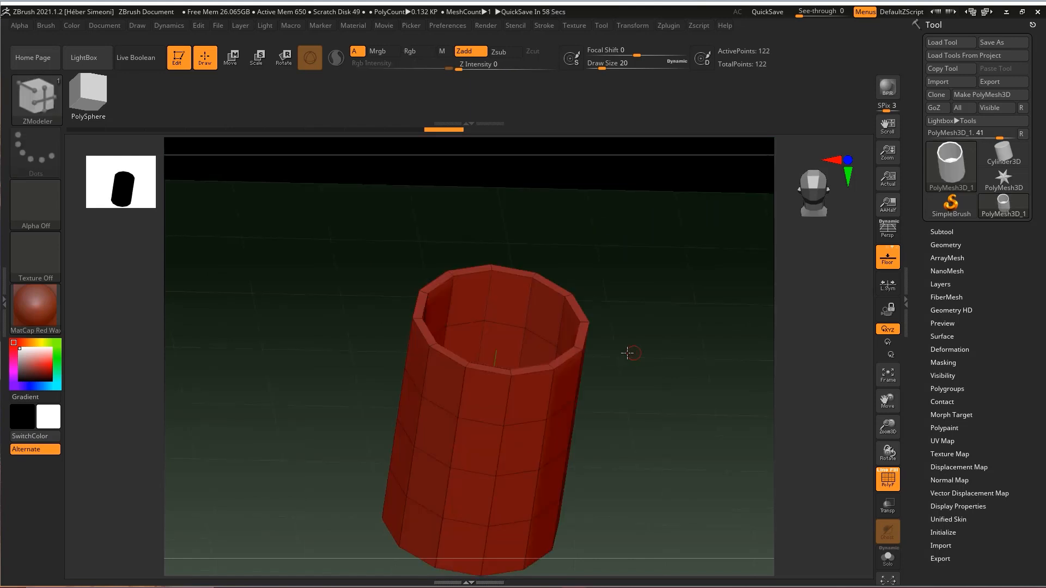
drag(628, 353, 635, 390)
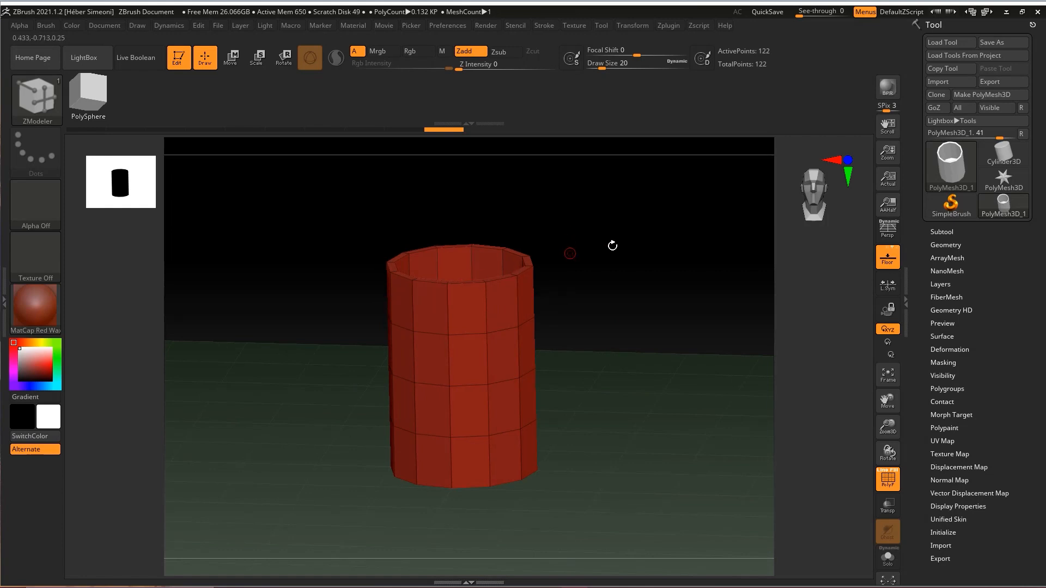
Taper the cup along its vertical axis with the Taper deformation so it narrows toward the base.
key(ctrl+shift)
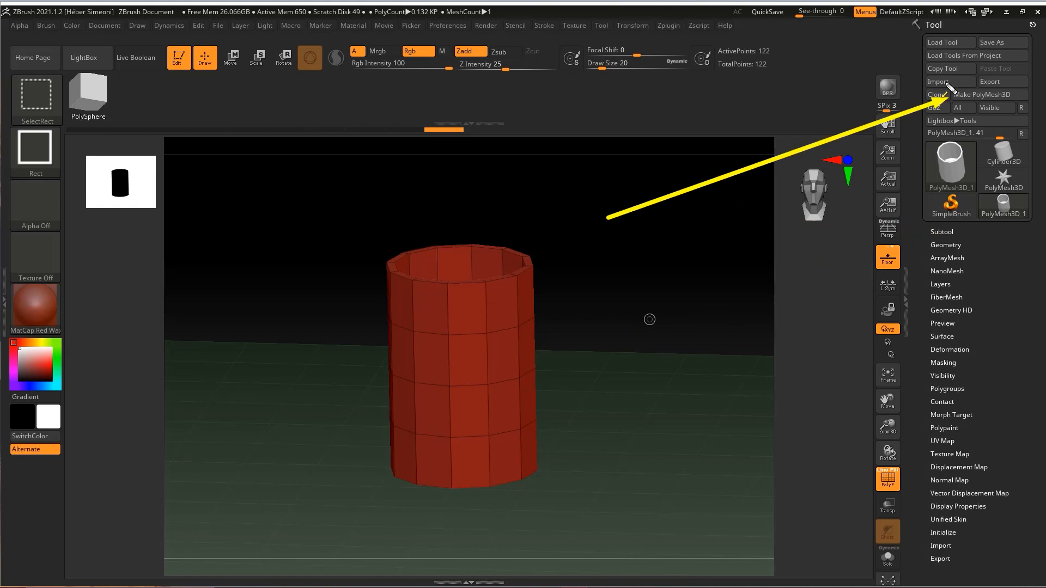
click(950, 350)
drag(998, 311, 996, 229)
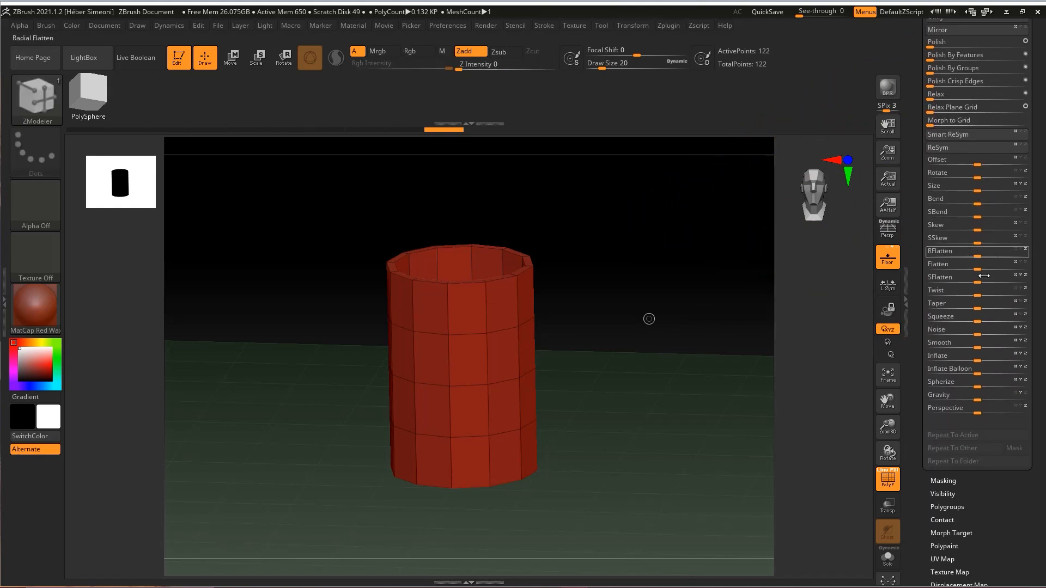
mouse_move(845, 363)
mouse_down()
mouse_move(934, 305)
mouse_move(982, 315)
mouse_move(970, 309)
mouse_up()
key(ctrl+z)
mouse_move(808, 247)
ctrl+shift+mouse_down()
mouse_move(829, 268)
mouse_move(934, 306)
mouse_move(1018, 307)
ctrl+shift+mouse_up()
key(Escape)
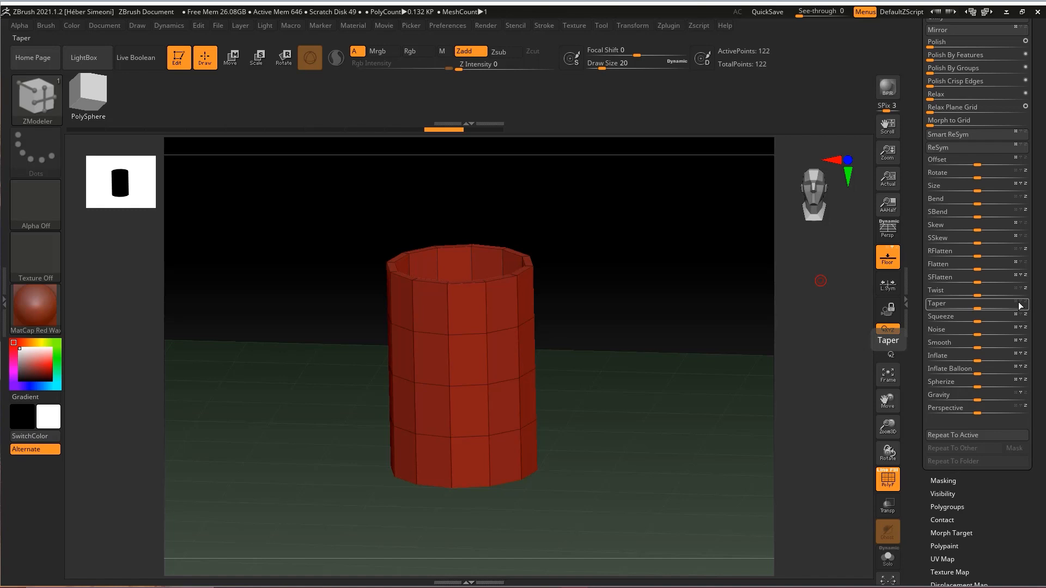
mouse_move(981, 307)
mouse_down()
mouse_move(993, 309)
mouse_move(966, 309)
mouse_up()
drag(703, 297, 447, 316)
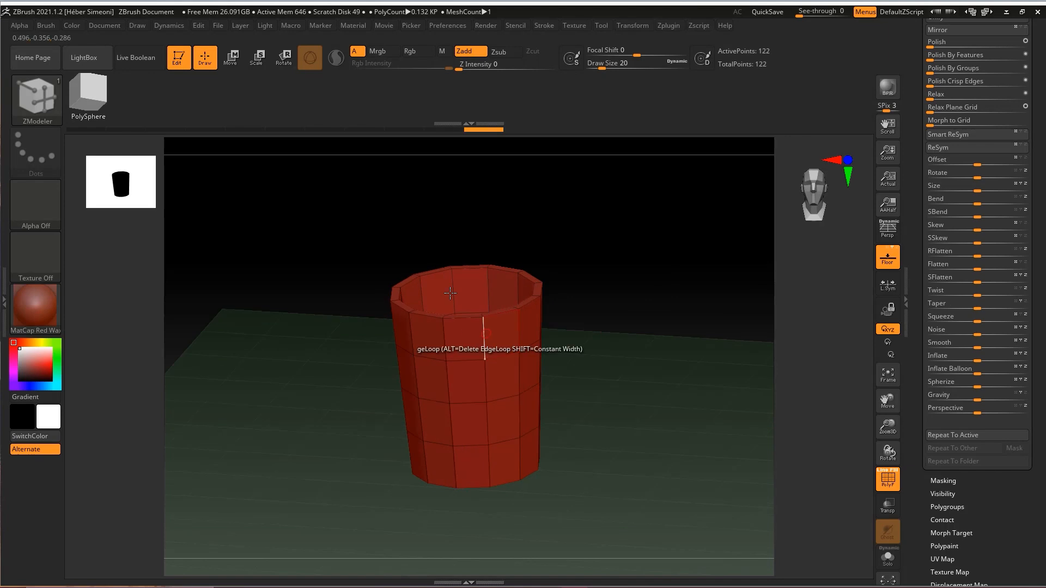
Apply a slightly negative Spherize deformation to pinch the middle of the cup inward.
key(ctrl+shift)
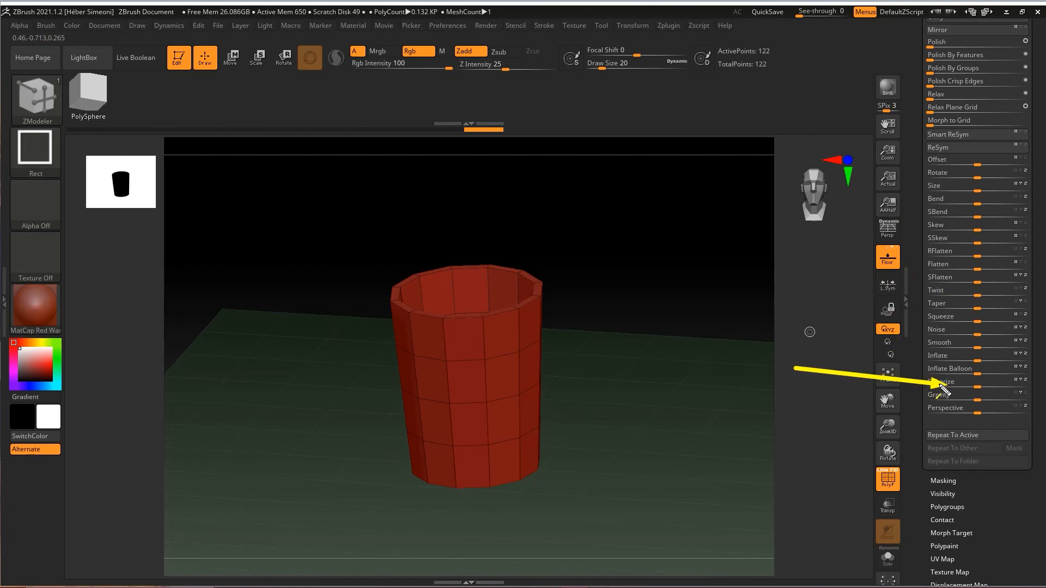
mouse_move(979, 387)
mouse_down()
mouse_move(997, 387)
mouse_move(963, 386)
mouse_up()
drag(666, 334, 616, 399)
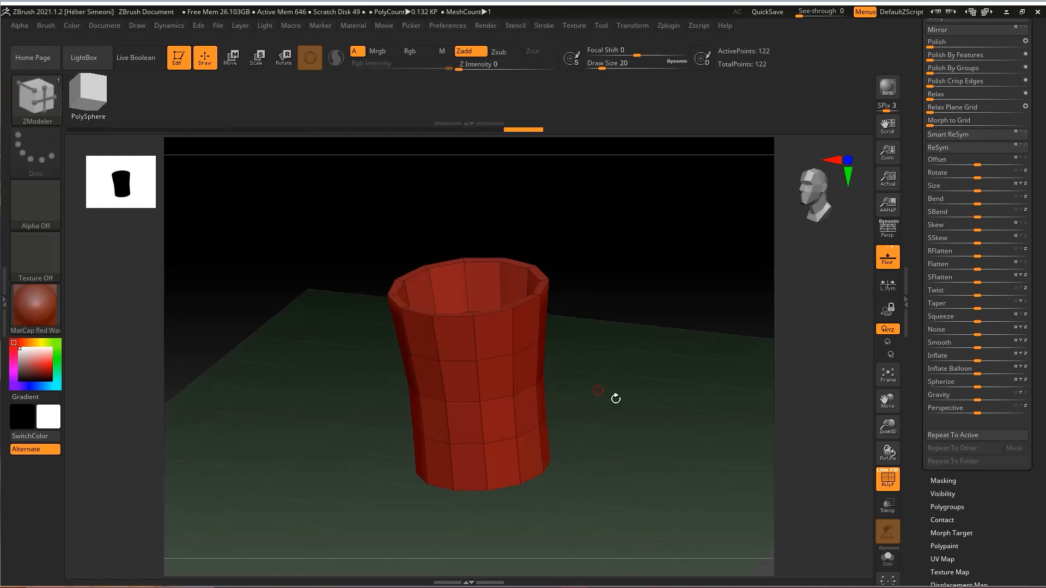
drag(868, 354, 645, 338)
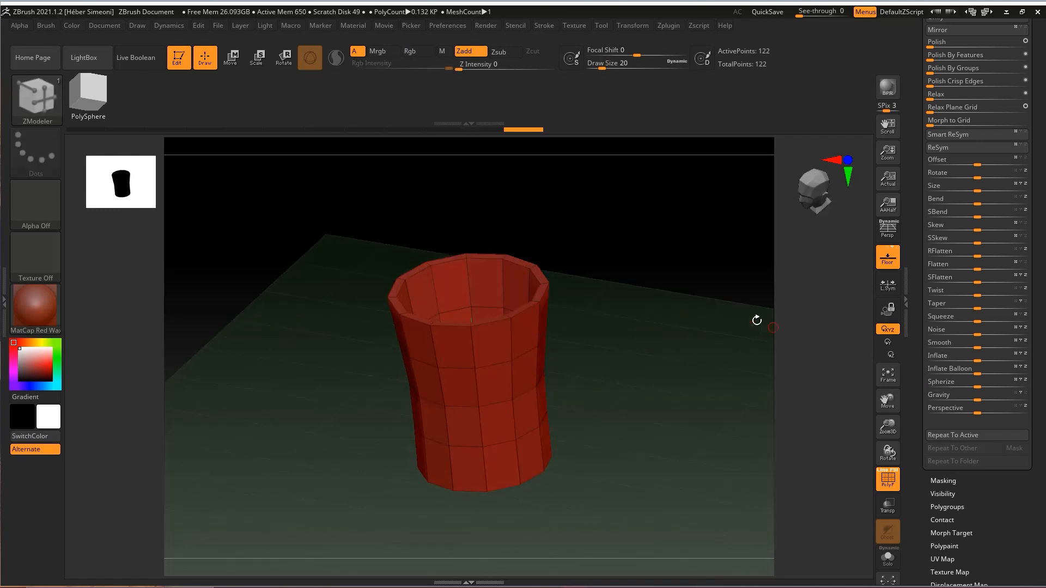
Turn off the polyframe display and reselect the ZModeler brush.
key(shift+f)
key(ctrl+shift)
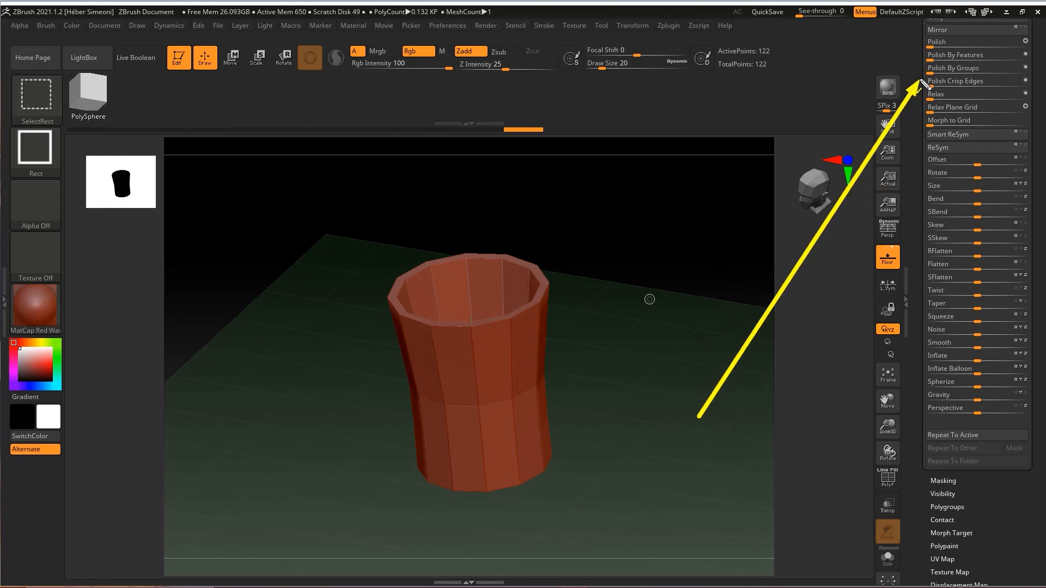
key(b)
key(z)
key(m)
Close the Deformation settings and enable Dynamic Subdiv in the cup's Geometry settings.
drag(1035, 82, 1034, 202)
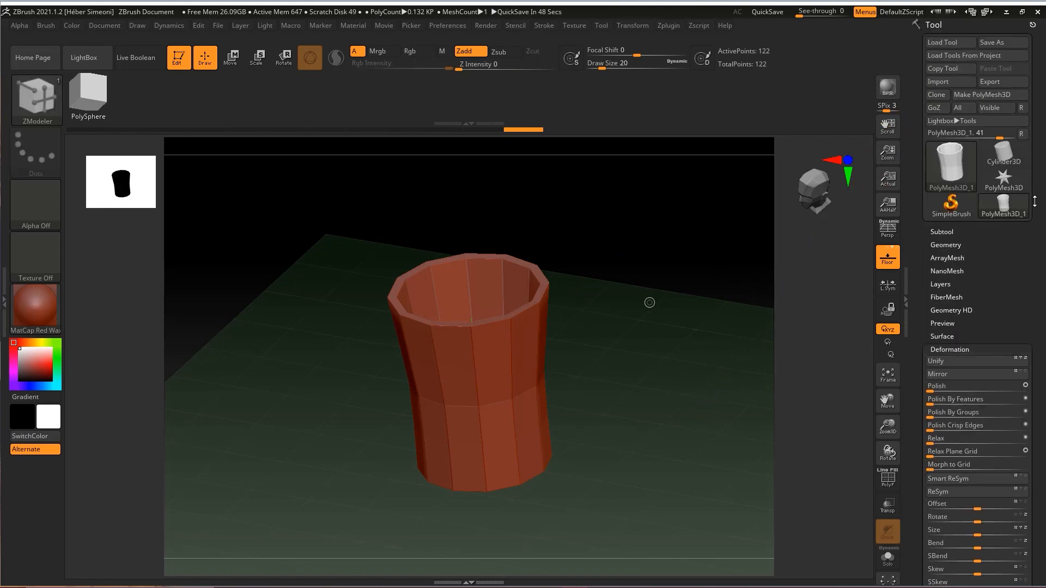
click(959, 352)
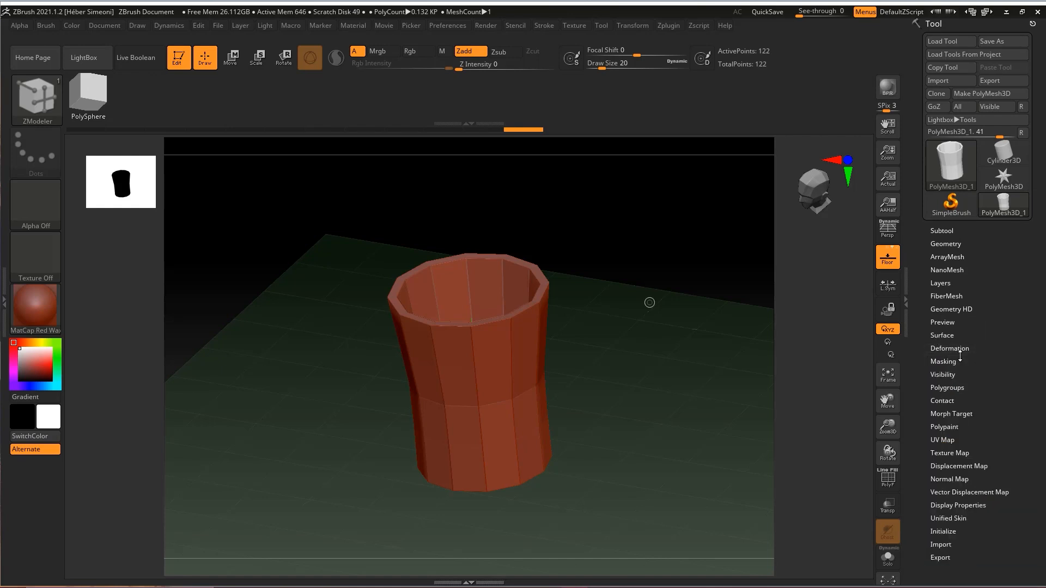
click(946, 243)
drag(977, 234, 939, 203)
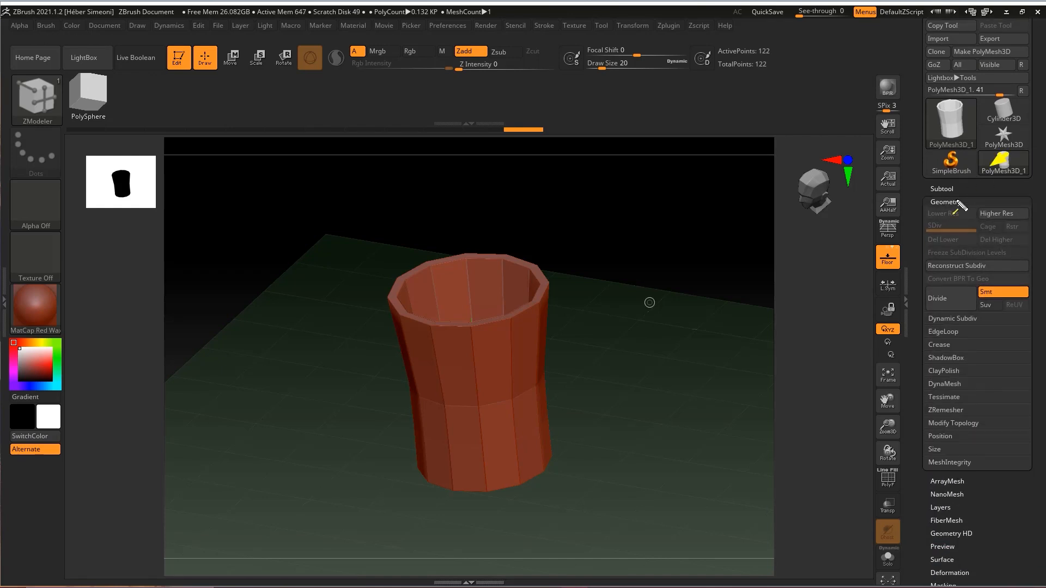
click(959, 319)
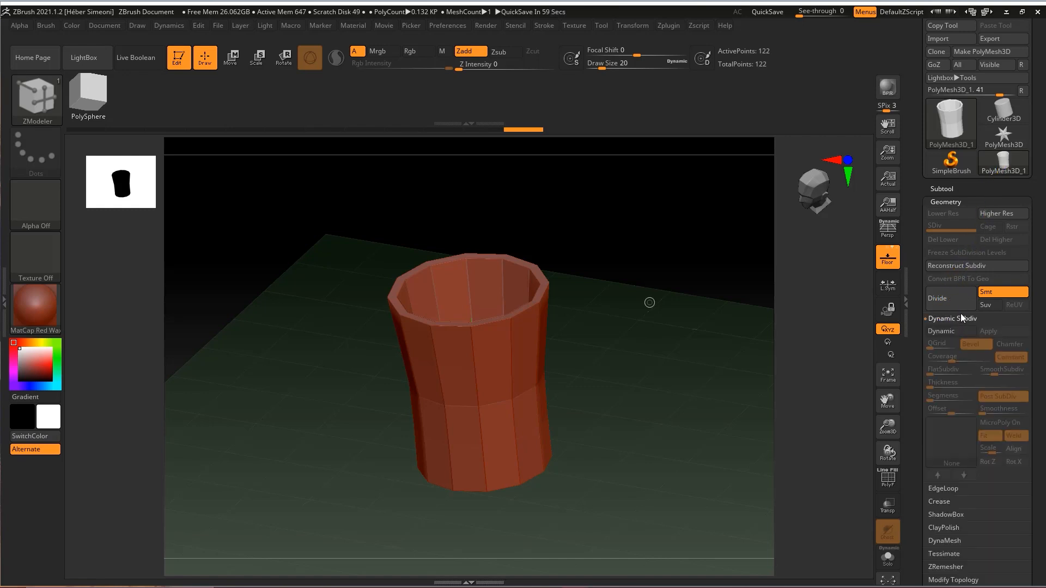
click(940, 335)
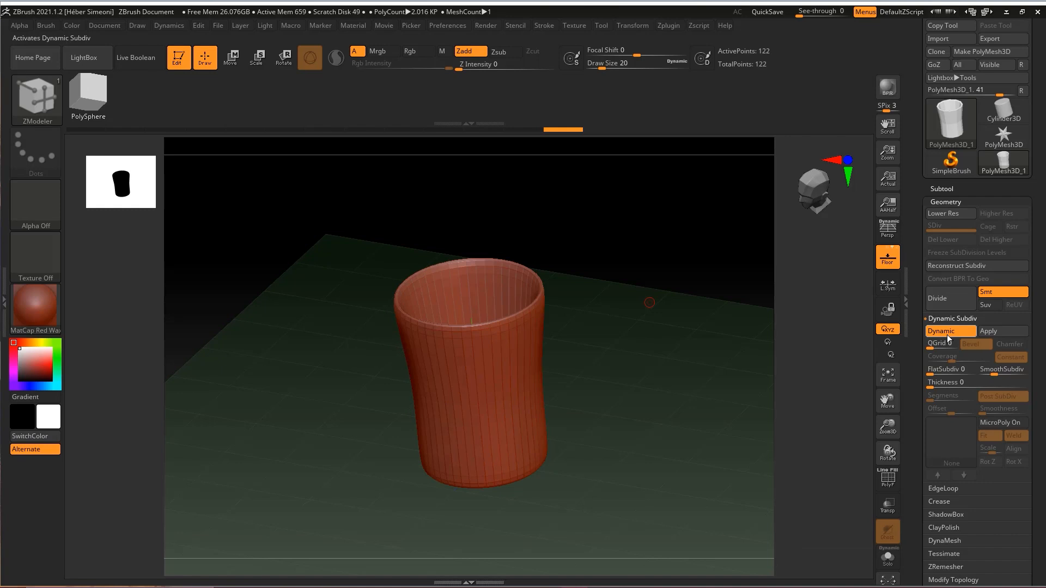
Set the Dynamic Subdiv SmoothSubdiv level to 3.
key(ctrl+shift)
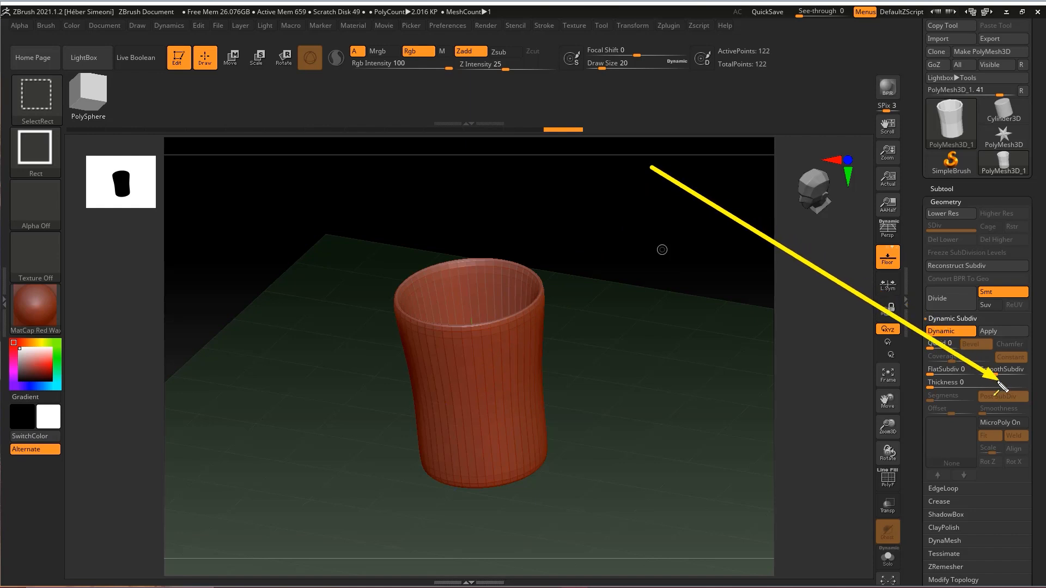
drag(983, 370, 990, 369)
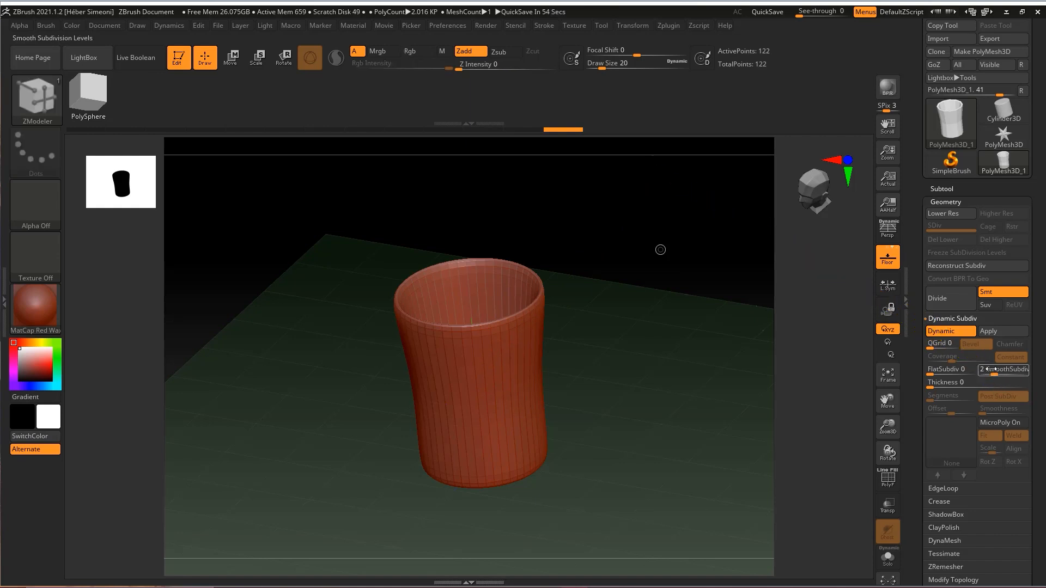
drag(999, 374, 1001, 374)
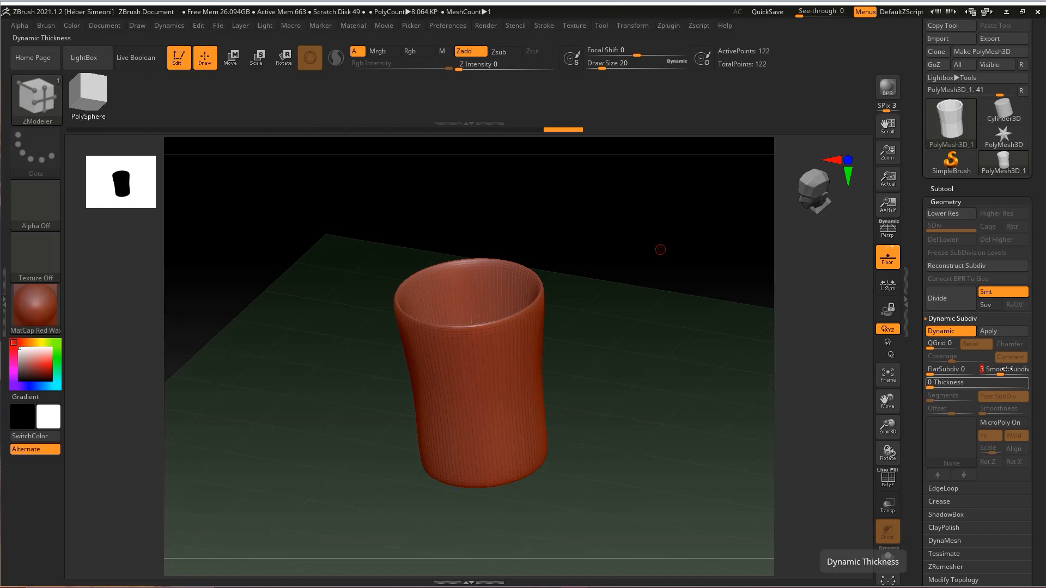
Switch the cup's material to ToyPlastic and inspect the smoothed shape.
key(ctrl+shift+a)
drag(602, 203, 491, 361)
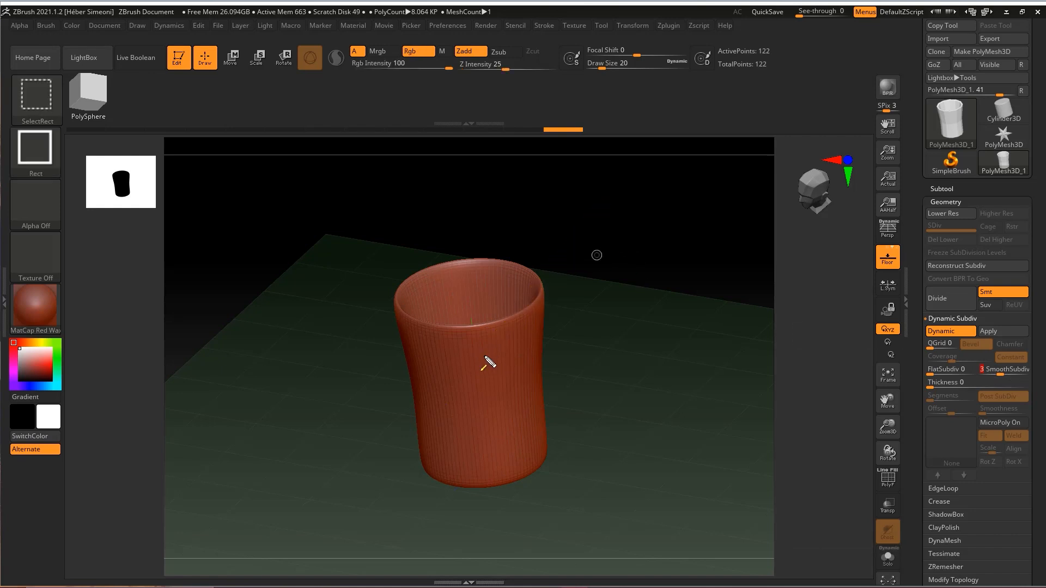
mouse_move(587, 225)
mouse_down()
mouse_move(491, 355)
mouse_move(500, 341)
mouse_move(428, 291)
mouse_move(52, 297)
mouse_up()
click(36, 303)
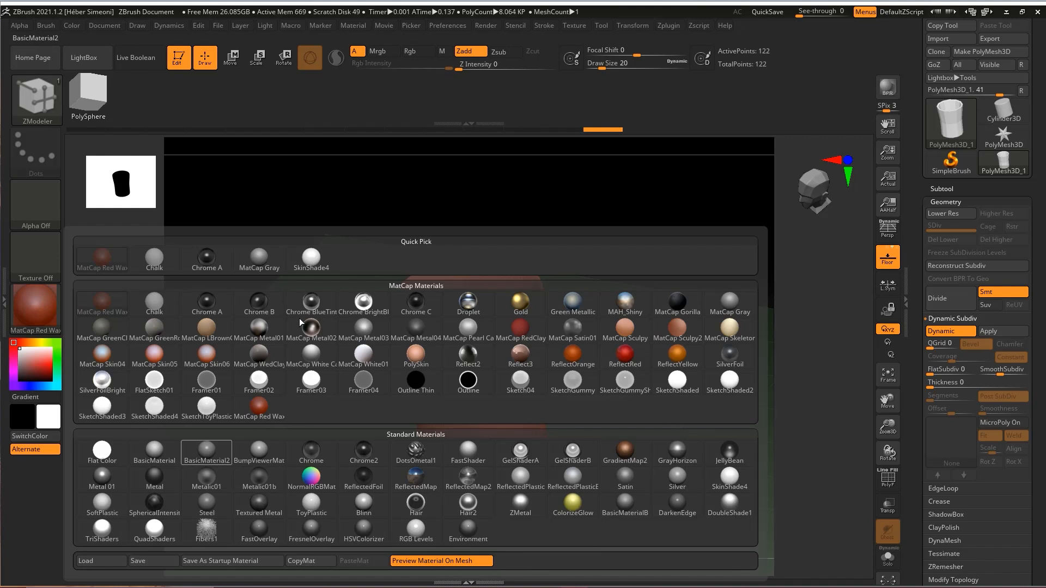
click(318, 512)
drag(603, 345, 744, 345)
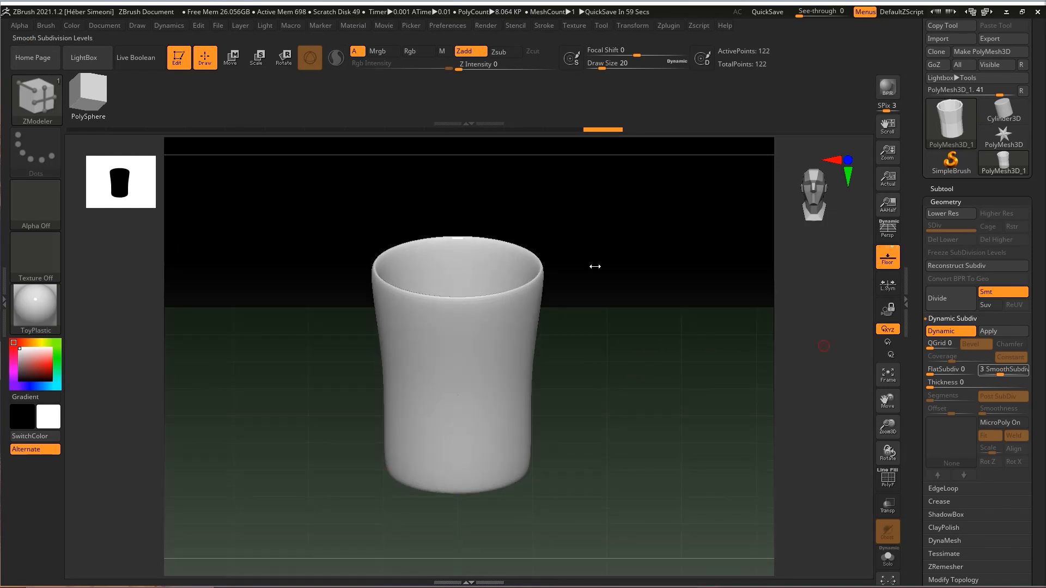
mouse_move(588, 165)
mouse_down()
mouse_move(478, 297)
mouse_move(379, 272)
mouse_move(447, 297)
mouse_move(491, 234)
mouse_move(402, 248)
mouse_move(532, 461)
mouse_move(525, 479)
mouse_move(665, 379)
mouse_up()
drag(824, 346, 635, 313)
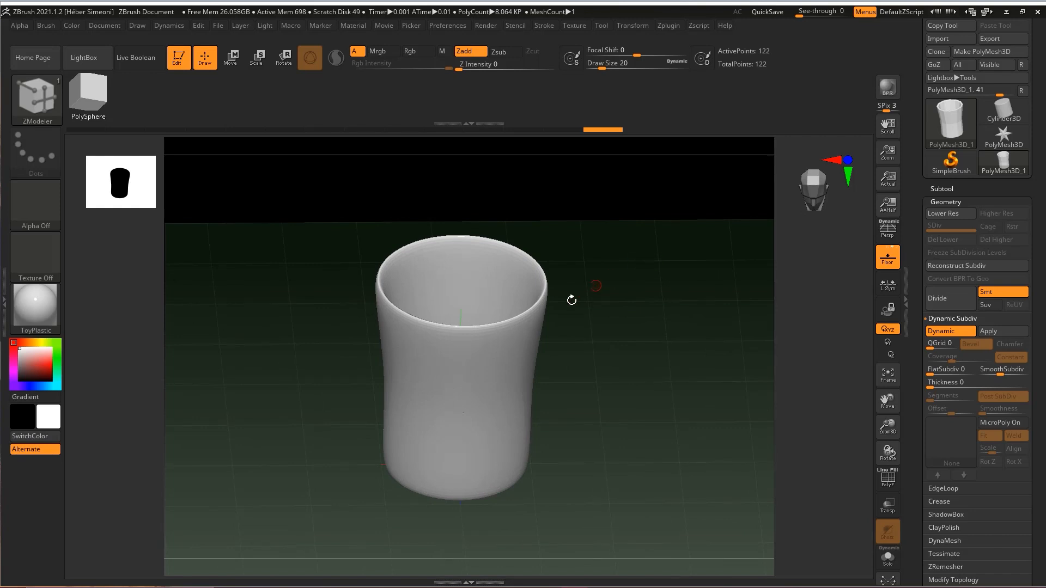
Turn the polyframe display back on to show the cup's edge loops.
key(ctrl+shift)
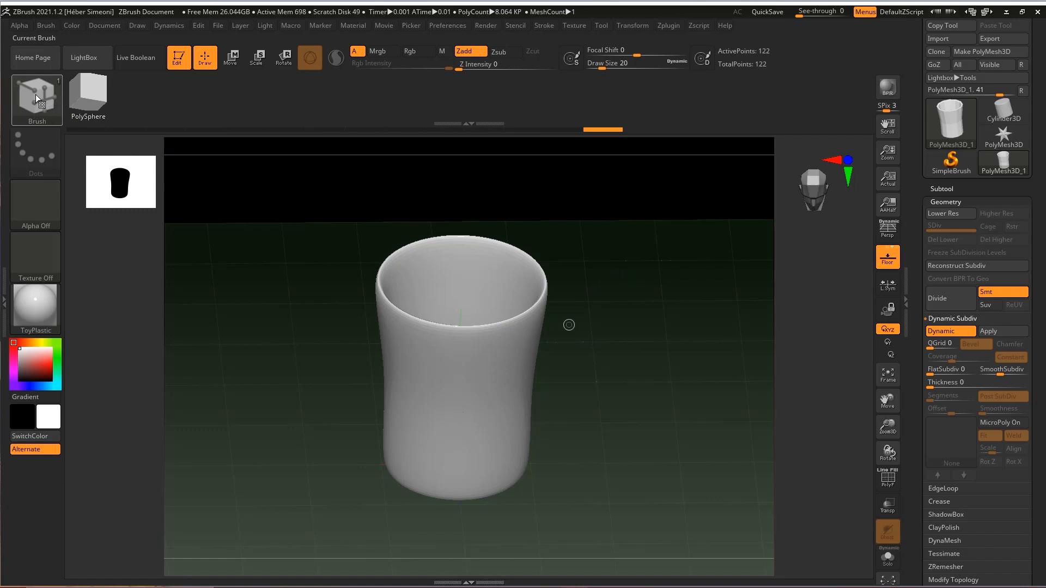
mouse_move(630, 296)
mouse_down()
mouse_move(626, 325)
mouse_move(676, 350)
mouse_up()
key(ctrl+shift)
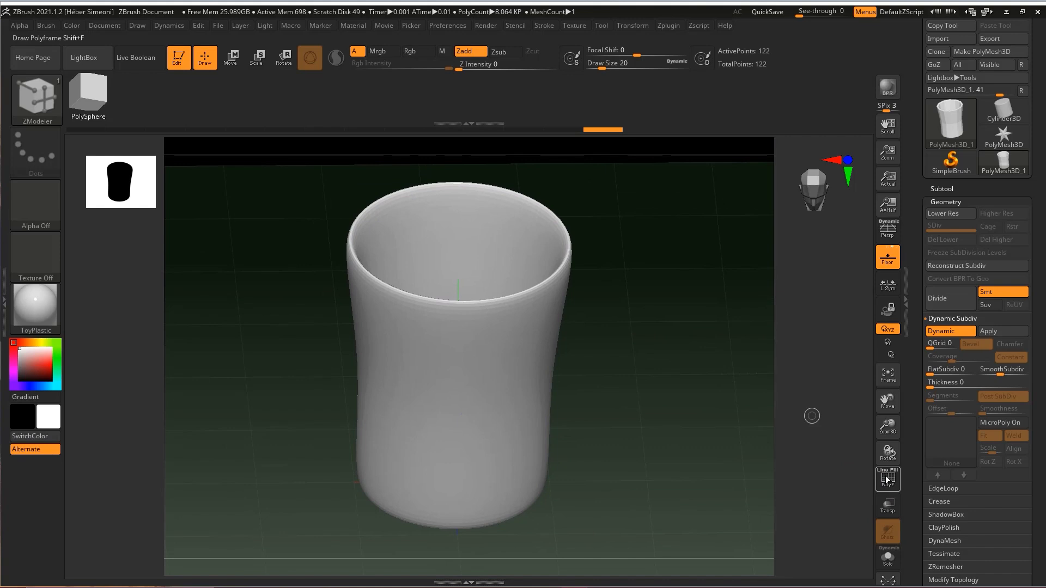
click(888, 479)
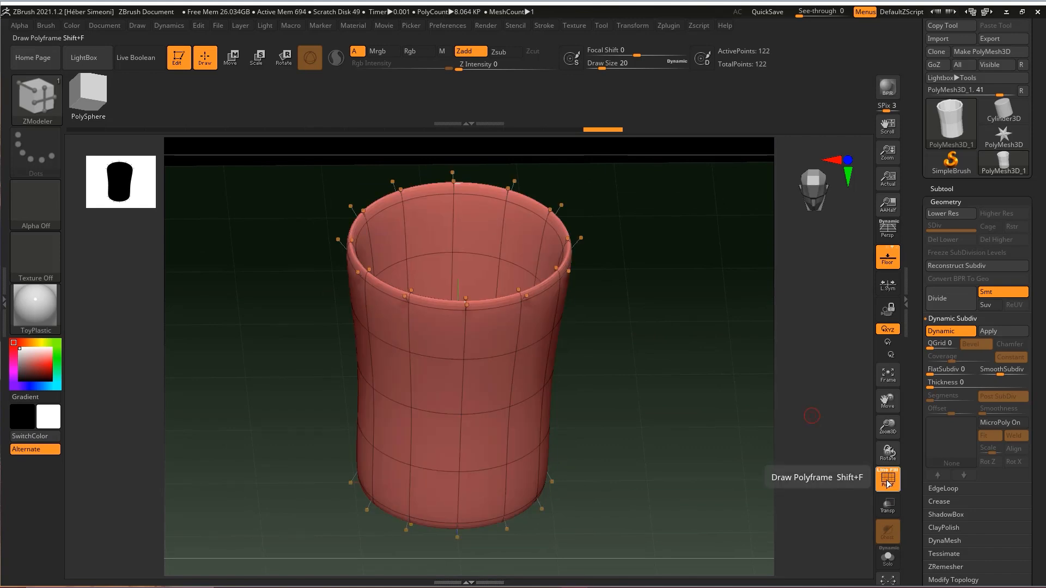
Insert an edge loop around the cup's outer wall just below the rim to sharpen it.
mouse_move(673, 250)
shift+mouse_down()
mouse_move(523, 312)
mouse_move(522, 361)
mouse_move(522, 340)
shift+mouse_up()
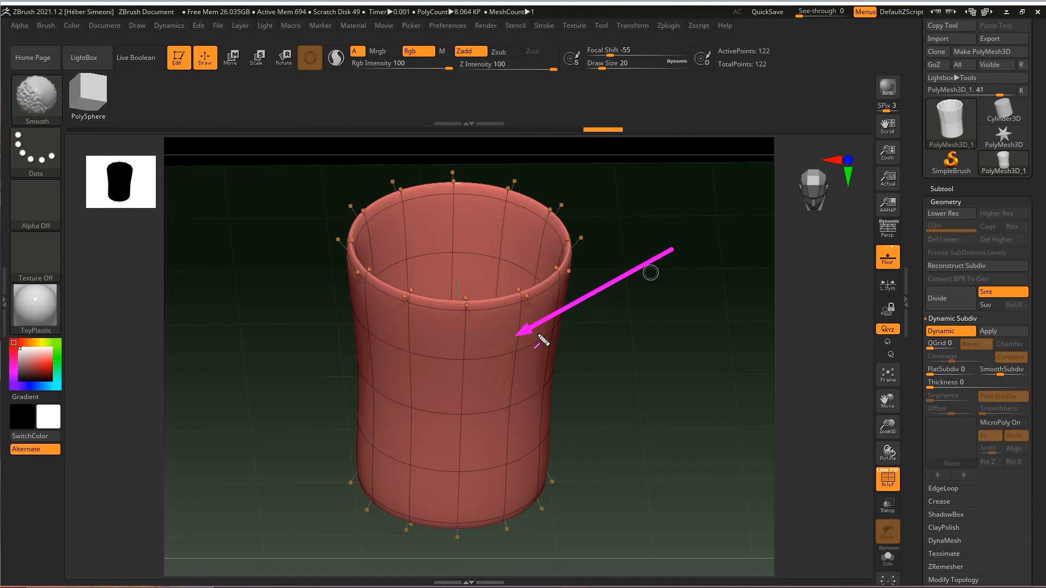
mouse_move(675, 243)
shift+mouse_down()
mouse_move(525, 316)
mouse_move(474, 307)
mouse_move(502, 299)
mouse_move(468, 308)
mouse_move(528, 297)
mouse_move(521, 339)
mouse_move(524, 300)
mouse_move(526, 326)
shift+mouse_up()
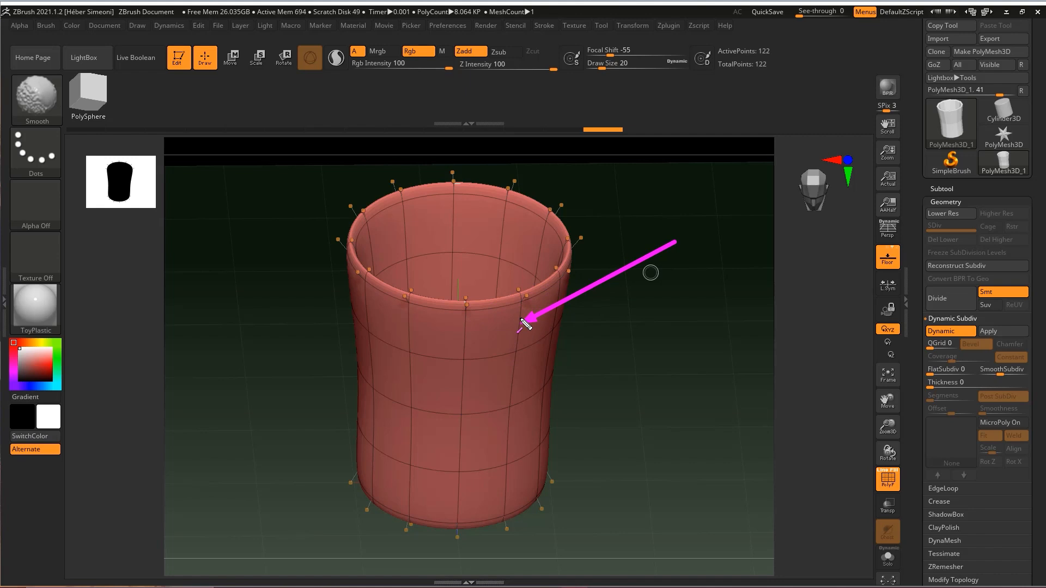
key(Escape)
click(523, 325)
drag(523, 317, 534, 248)
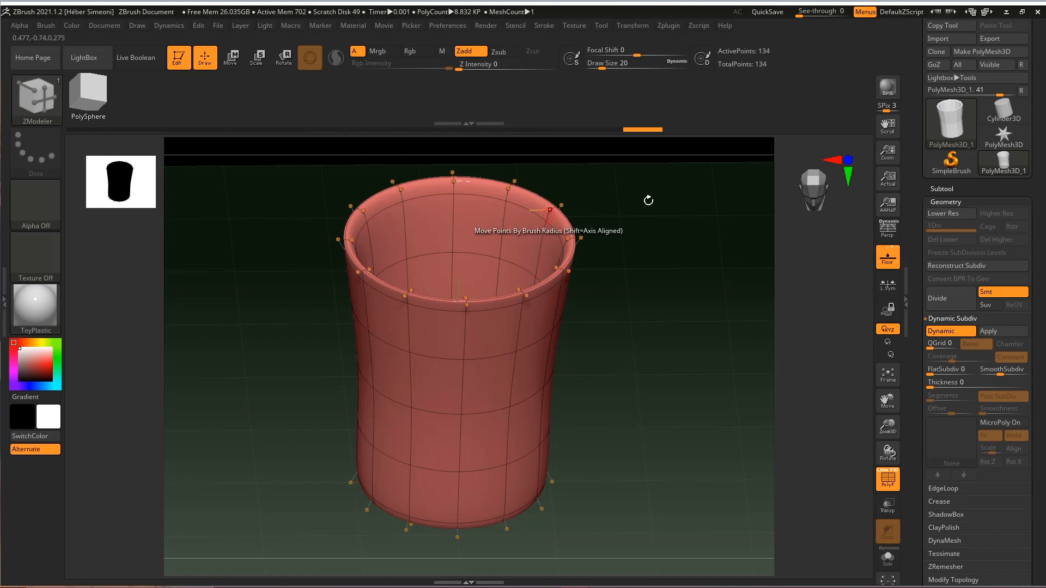
Insert an edge loop around the cup's inner wall close to the rim.
key(ctrl+shift+3)
mouse_move(734, 174)
mouse_down()
mouse_move(521, 199)
mouse_move(505, 228)
mouse_move(507, 188)
mouse_up()
key(Escape)
mouse_move(637, 240)
mouse_down()
mouse_move(626, 250)
mouse_move(607, 224)
mouse_move(633, 261)
mouse_move(626, 297)
mouse_move(649, 311)
mouse_up()
key(ctrl+shift)
Insert an edge loop with ZModeler low on the inner wall, close to the cup's inside bottom.
drag(631, 203, 496, 300)
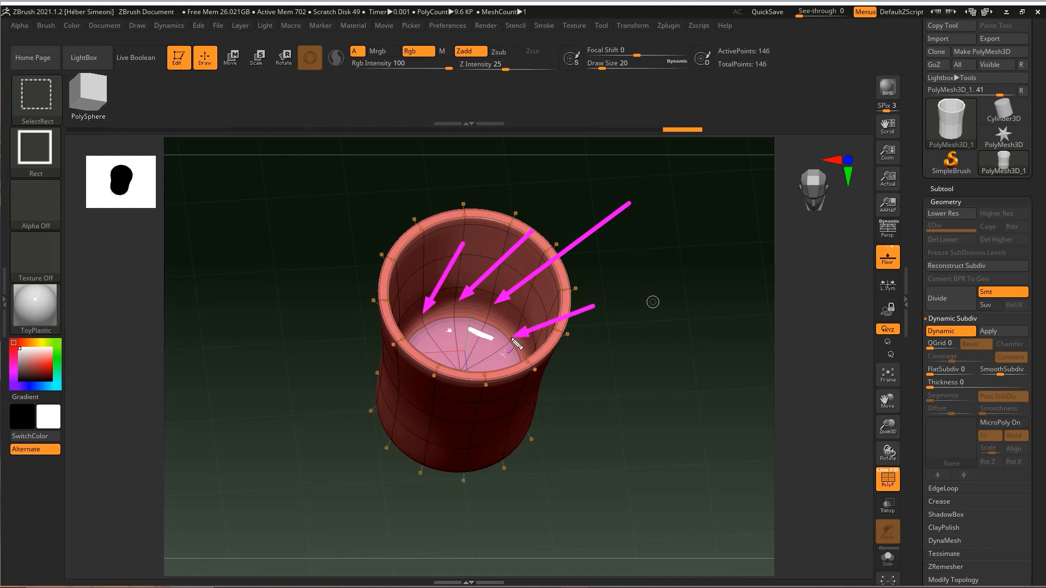
mouse_move(558, 246)
mouse_down()
mouse_move(479, 345)
mouse_move(506, 310)
mouse_up()
key(b)
key(z)
key(m)
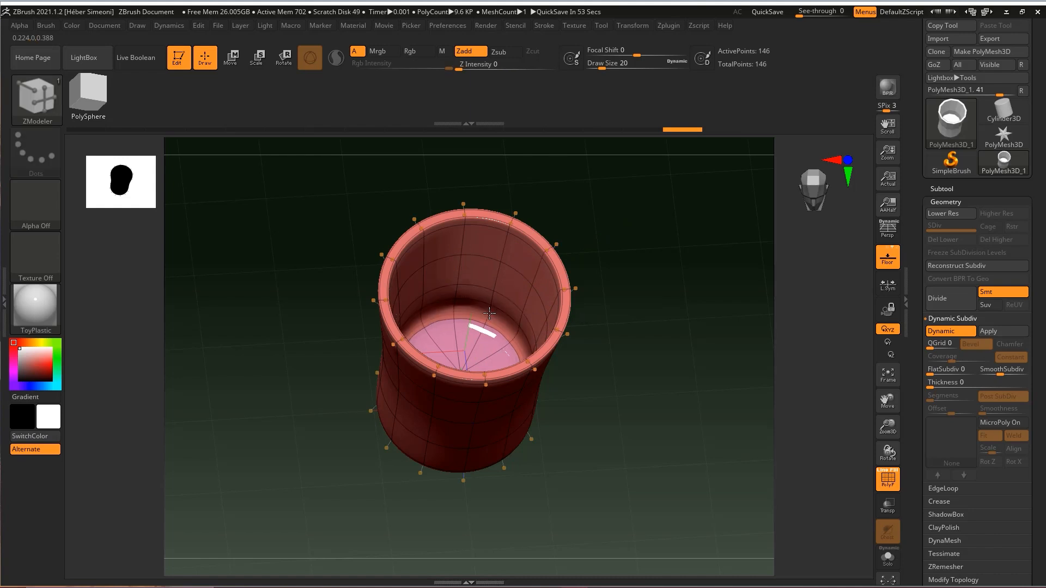
drag(483, 338, 455, 390)
Insert an edge loop around the outer wall close to the cup's base, undoing and redoing its placement.
mouse_move(406, 457)
mouse_down()
mouse_move(624, 390)
mouse_move(612, 408)
mouse_move(630, 402)
mouse_move(633, 322)
mouse_move(646, 321)
mouse_move(508, 384)
mouse_up()
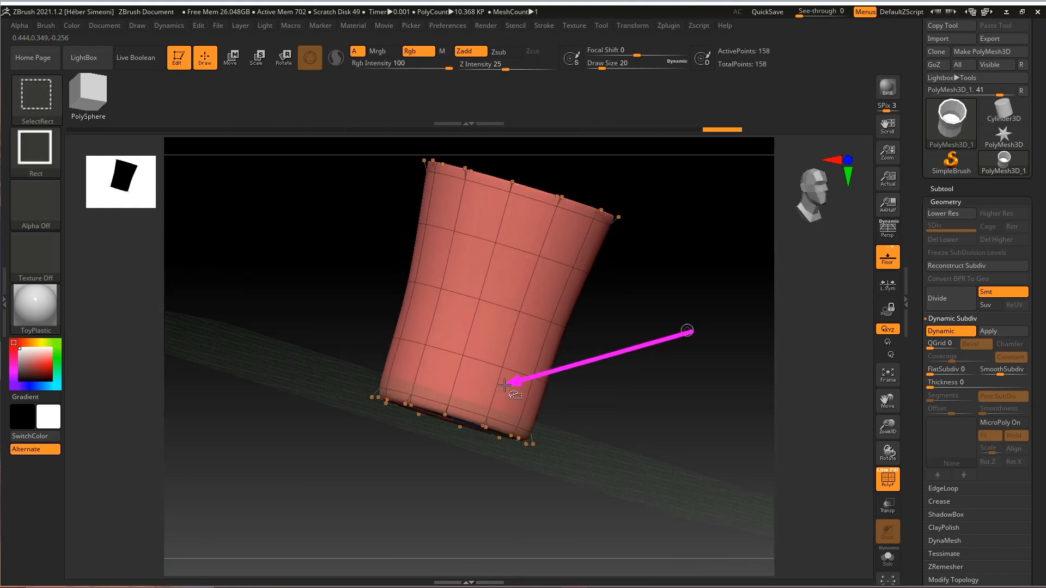
mouse_move(496, 386)
mouse_down()
mouse_move(495, 427)
mouse_move(485, 435)
mouse_up()
key(ctrl+z)
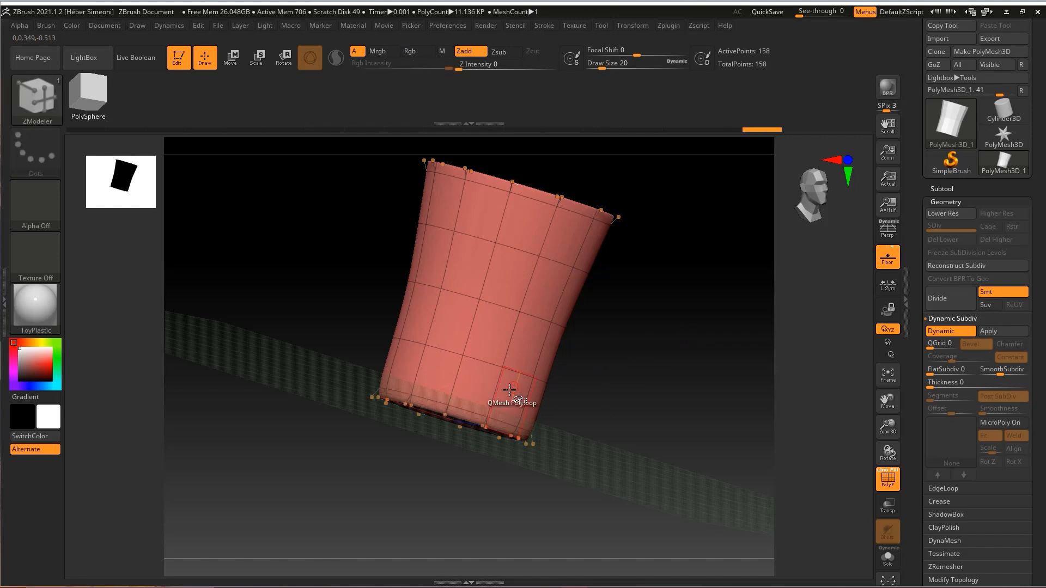
drag(496, 388, 491, 404)
Turn off the polyframe display to show the smooth cup without its wireframe.
mouse_move(661, 360)
mouse_down()
mouse_move(681, 367)
mouse_move(691, 338)
mouse_move(872, 452)
mouse_move(874, 514)
mouse_move(883, 472)
mouse_move(652, 362)
mouse_move(647, 323)
mouse_move(640, 341)
mouse_move(653, 376)
mouse_move(638, 340)
mouse_up()
key(shift+f)
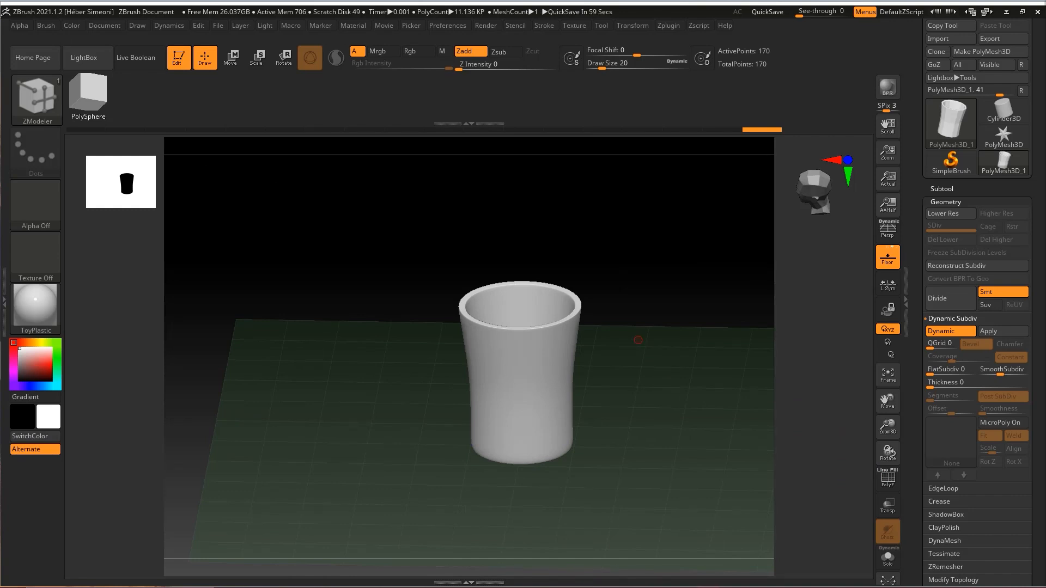
mouse_move(257, 280)
mouse_down()
mouse_move(37, 145)
mouse_move(28, 88)
mouse_move(49, 121)
mouse_move(41, 93)
mouse_move(44, 102)
mouse_up()
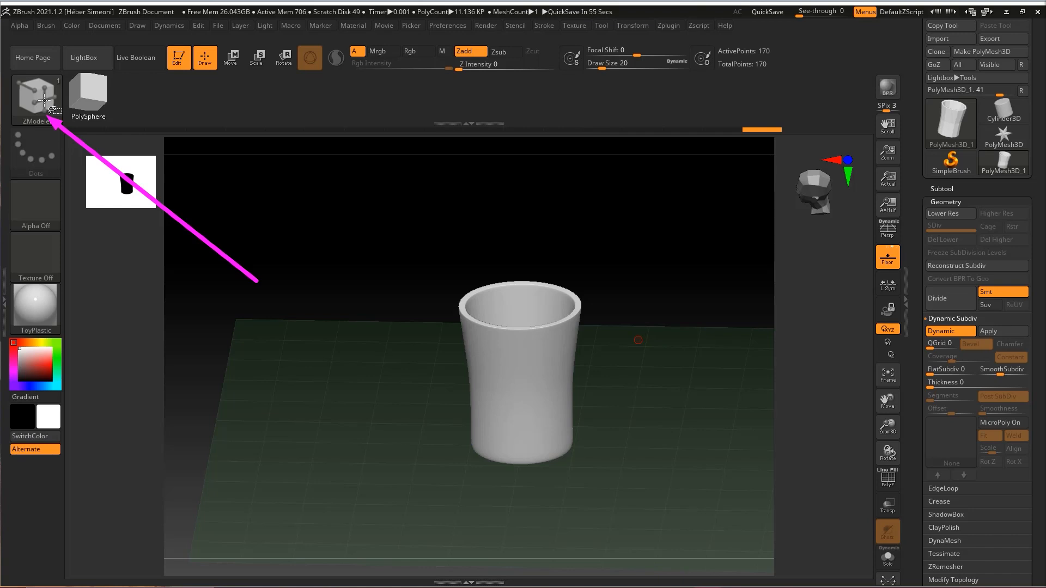
Turn the cup's Dynamic Subdiv preview off and back on, and undo the last edge loop.
key(Escape)
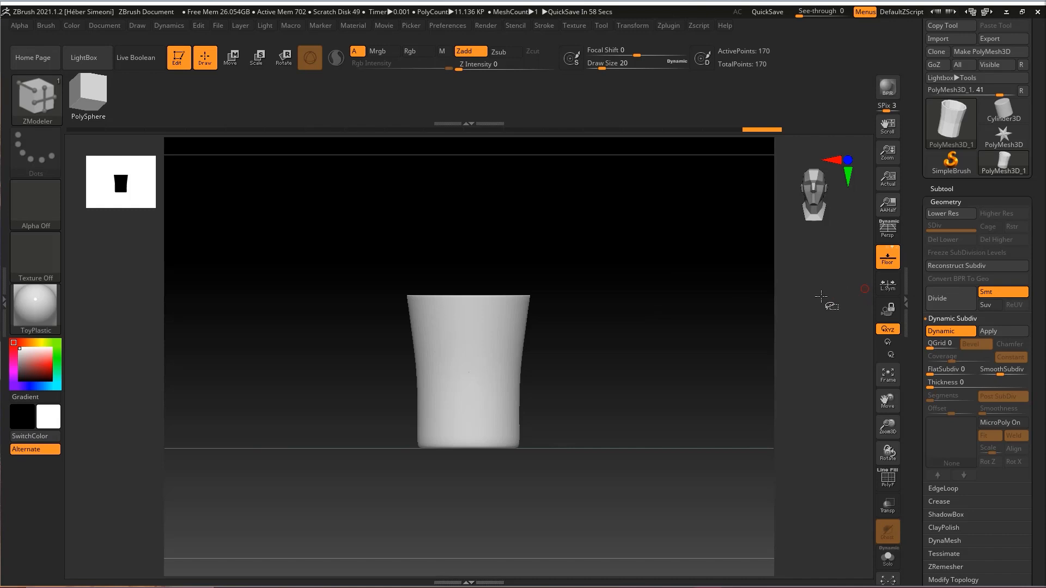
key(shift+d)
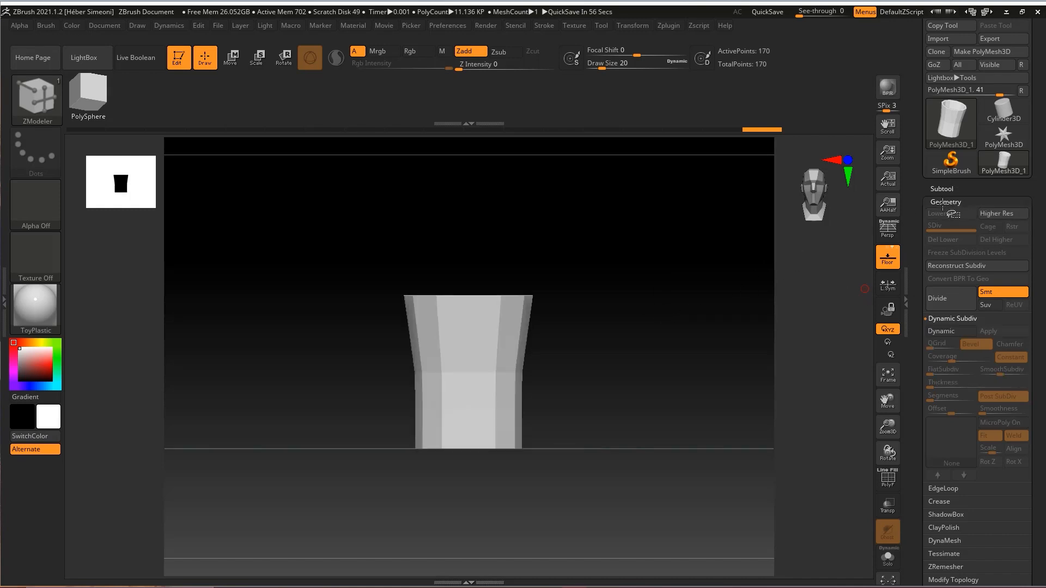
drag(952, 206, 951, 204)
key(d)
key(ctrl+z)
mouse_move(602, 391)
ctrl+shift+mouse_down()
mouse_move(850, 240)
mouse_move(939, 203)
mouse_move(932, 187)
ctrl+shift+mouse_up()
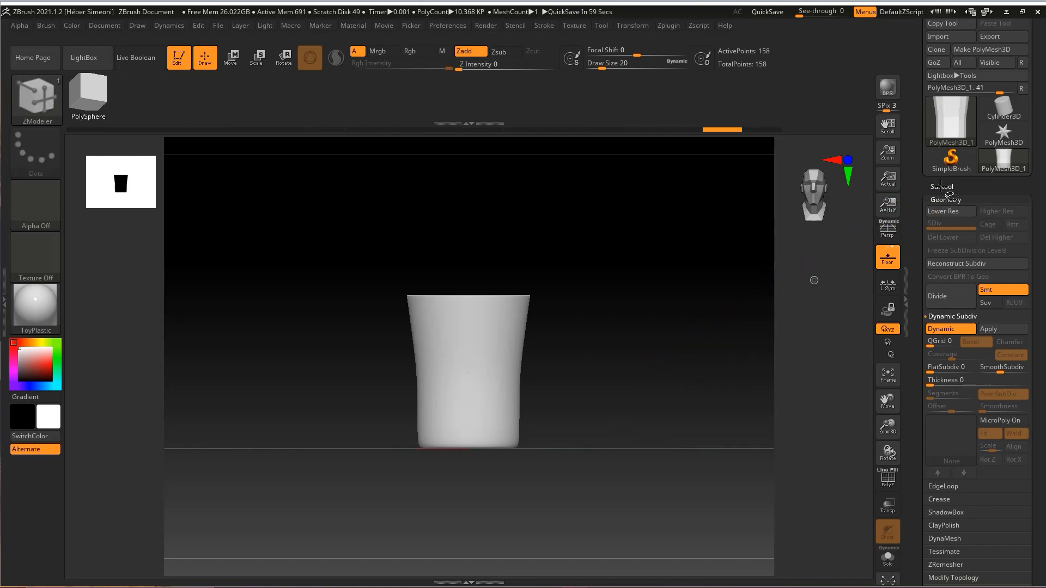
Insert a Ring3D mesh as a new subtool for the cup's handle and make it the active subtool.
click(937, 186)
drag(1038, 227, 1038, 219)
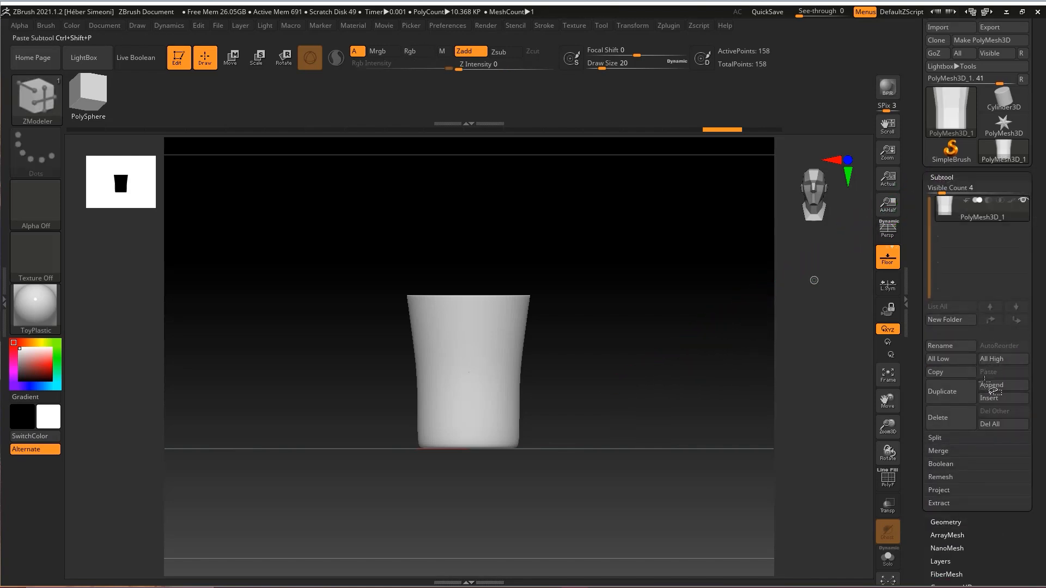
click(990, 398)
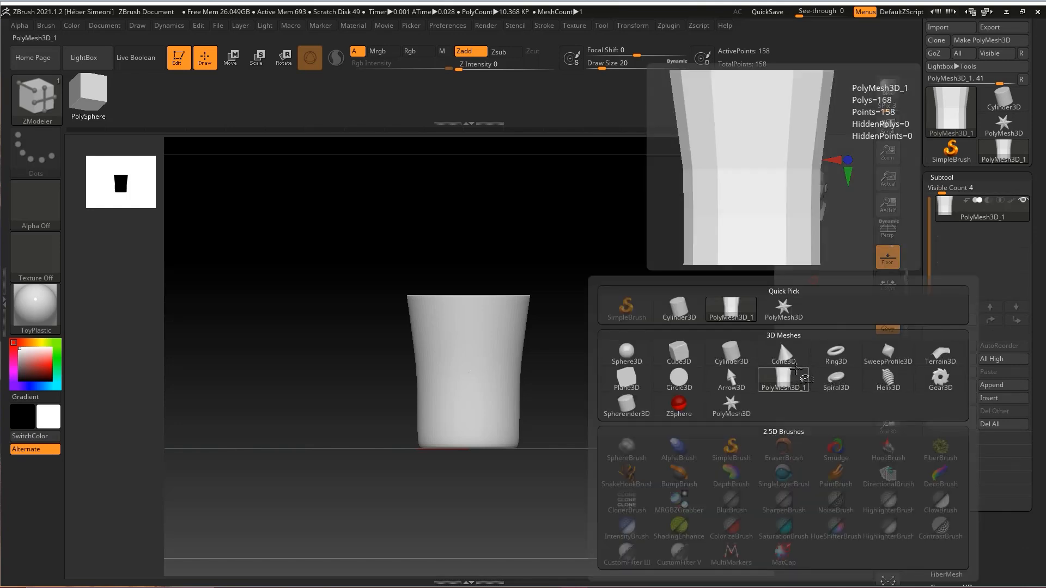
mouse_move(797, 357)
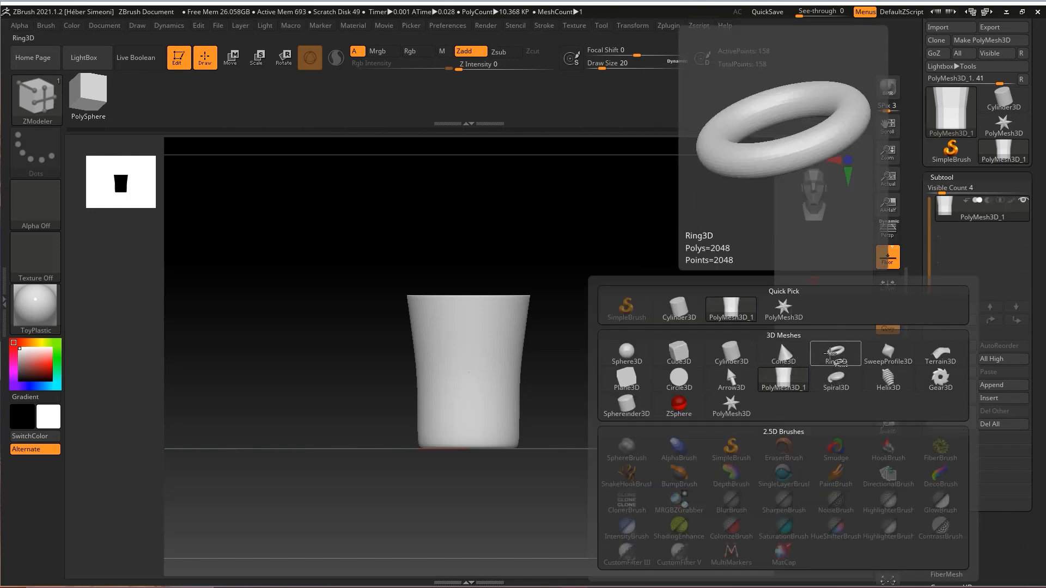
click(816, 346)
drag(626, 355, 633, 386)
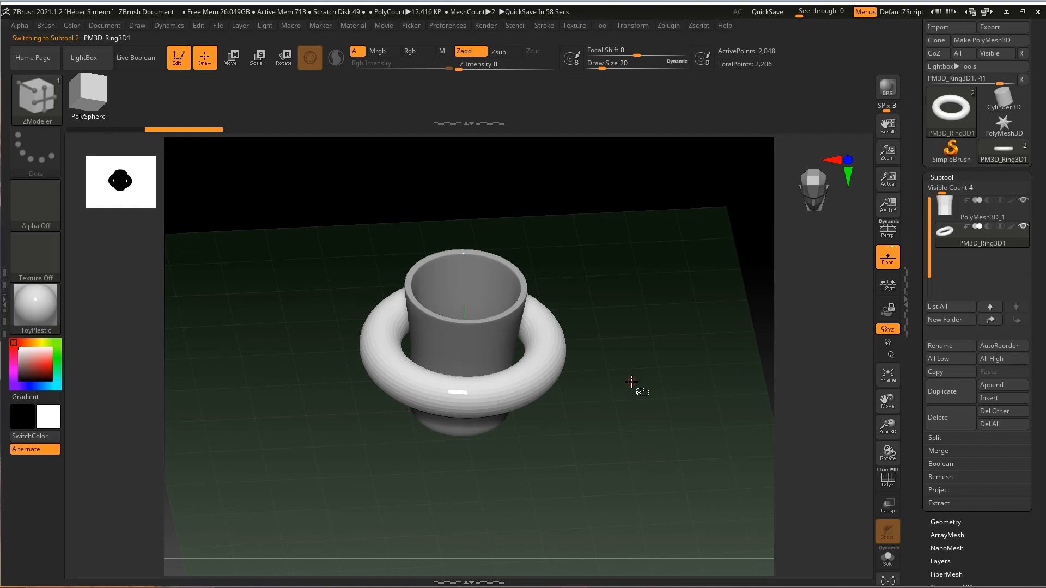
shift+drag(628, 358, 643, 343)
drag(680, 276, 656, 372)
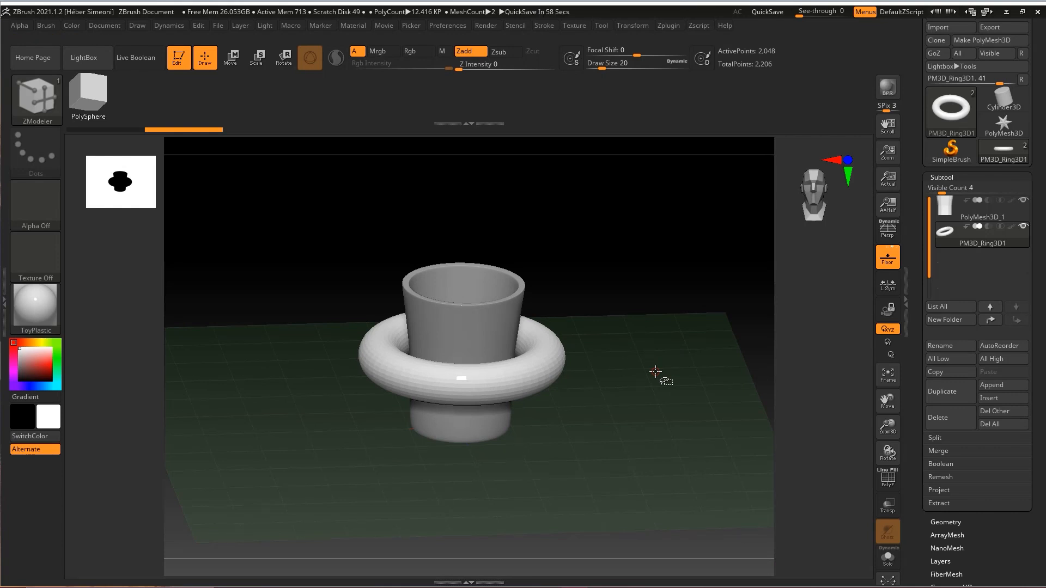
Rotate the ring upright and move it outward along its Z axis to the side of the cup.
drag(656, 372, 617, 295)
key(w)
mouse_move(201, 265)
ctrl+shift+mouse_down()
mouse_move(235, 69)
mouse_move(479, 327)
mouse_move(488, 324)
mouse_move(448, 311)
mouse_move(420, 348)
ctrl+shift+mouse_up()
drag(571, 292, 577, 417)
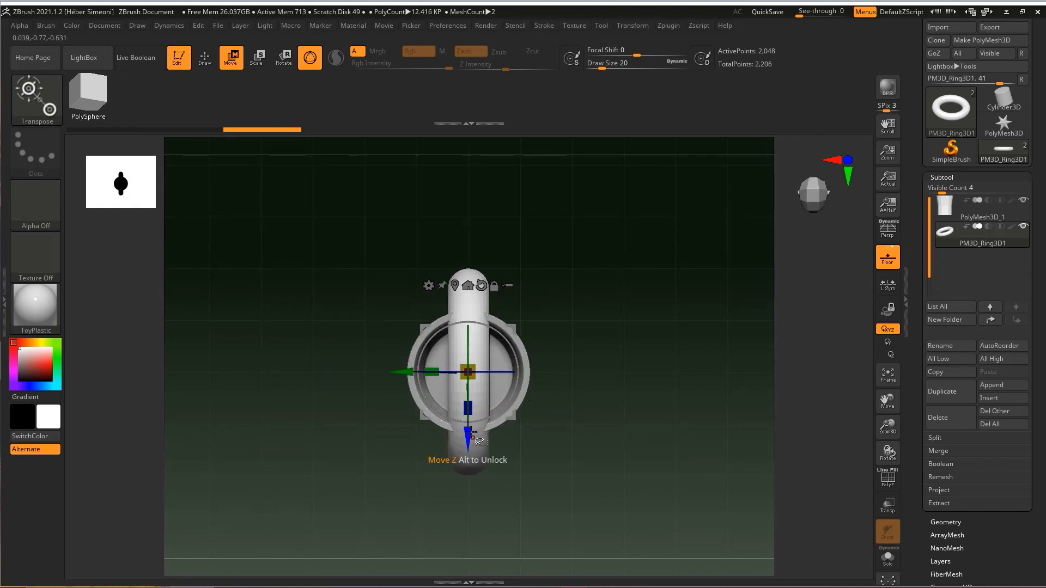
drag(468, 435, 468, 557)
drag(522, 490, 652, 248)
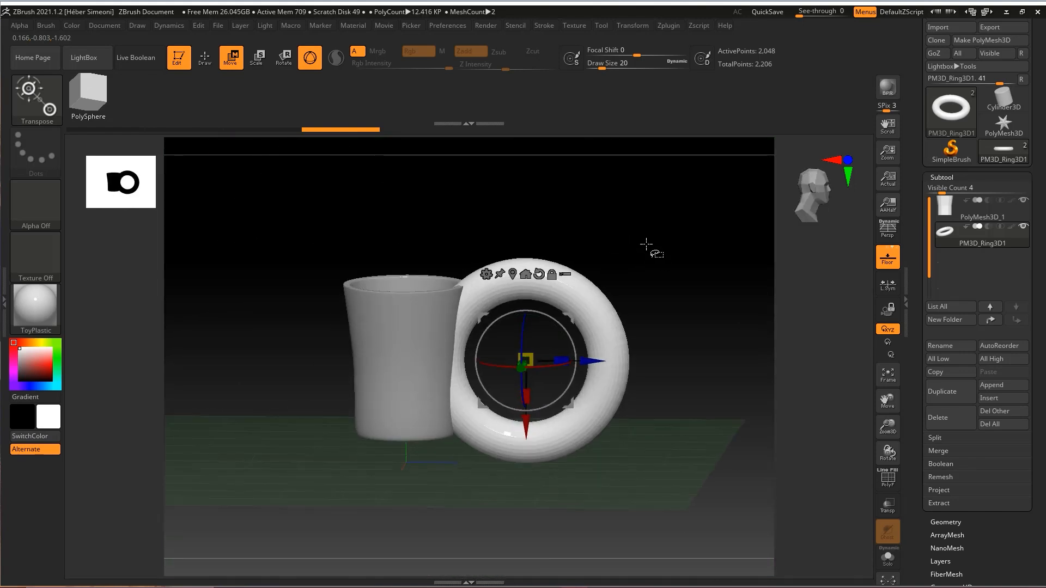
Scale the ring uniformly to about 0.59 and move it partly into the cup's wall to form a handle.
key(ctrl+shift)
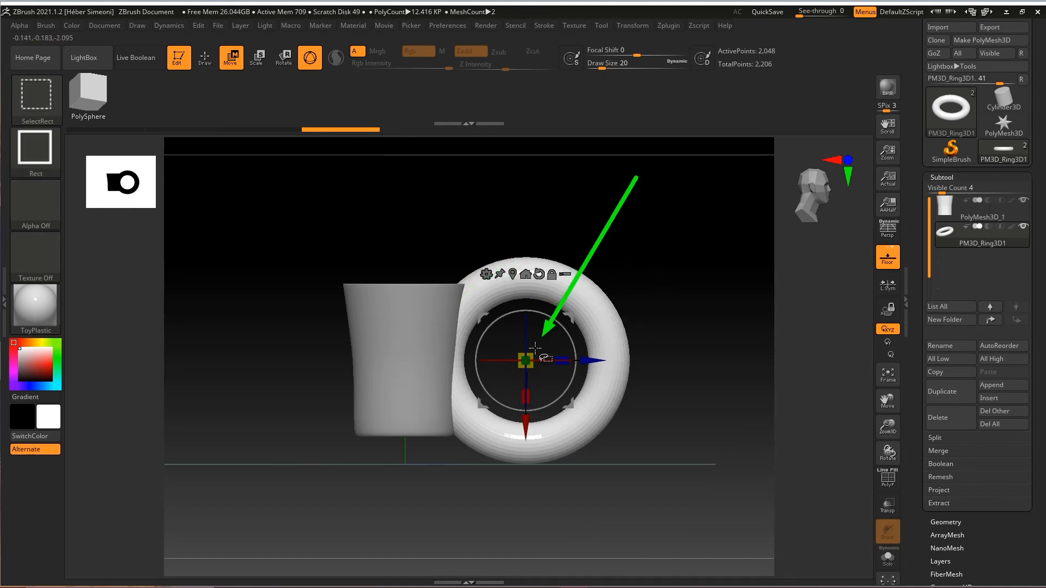
drag(527, 360, 507, 378)
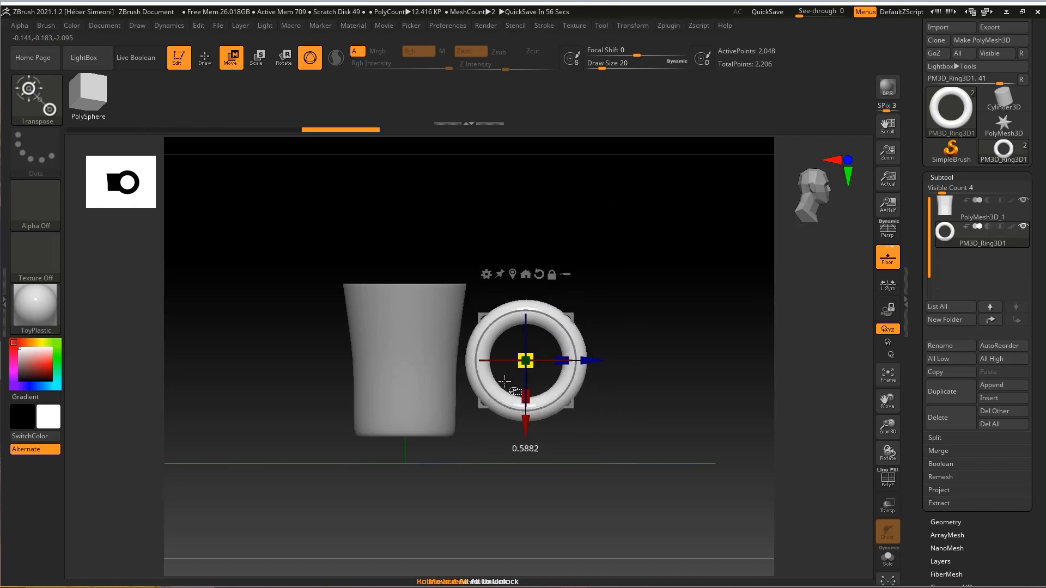
drag(588, 361, 525, 360)
alt+drag(558, 350, 575, 350)
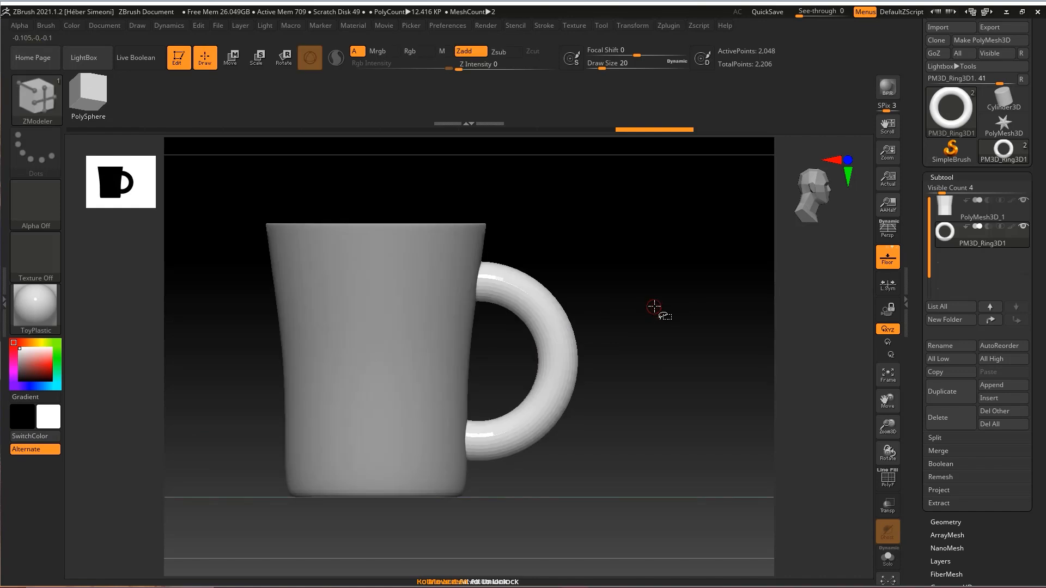
Make the handle ring thinner by applying a negative Inflate deformation.
drag(656, 309, 657, 329)
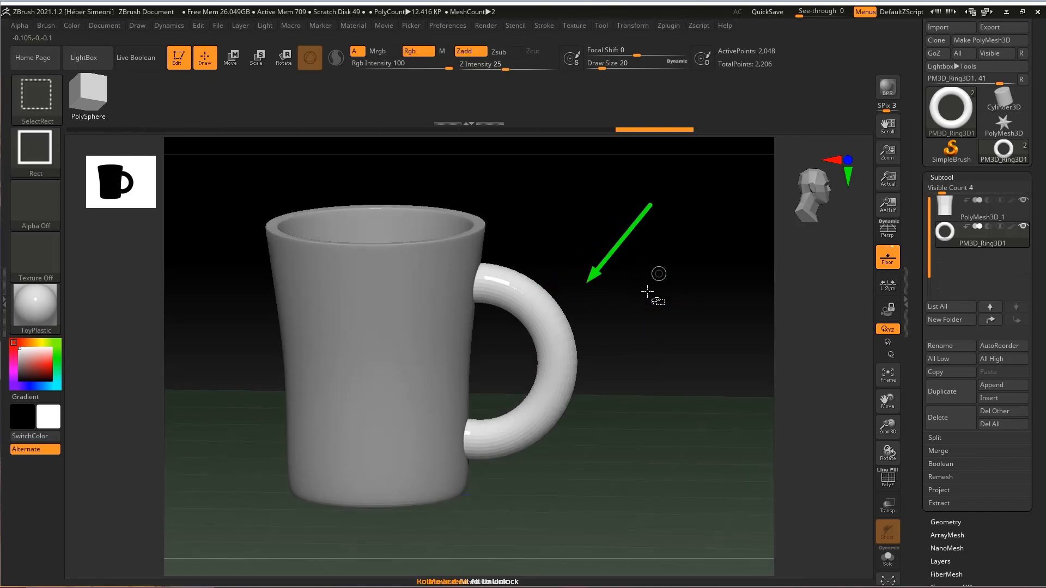
drag(1028, 442, 1024, 317)
click(957, 238)
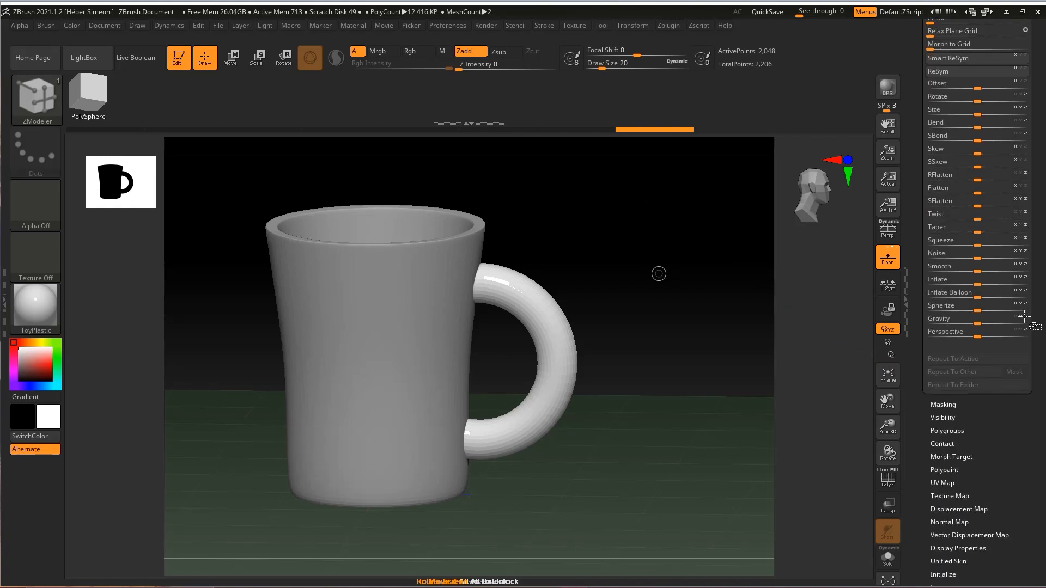
mouse_move(853, 215)
ctrl+shift+mouse_down()
mouse_move(928, 279)
mouse_move(1004, 283)
mouse_move(965, 282)
ctrl+shift+mouse_up()
mouse_move(658, 286)
shift+mouse_down()
mouse_move(656, 276)
mouse_move(647, 287)
shift+mouse_up()
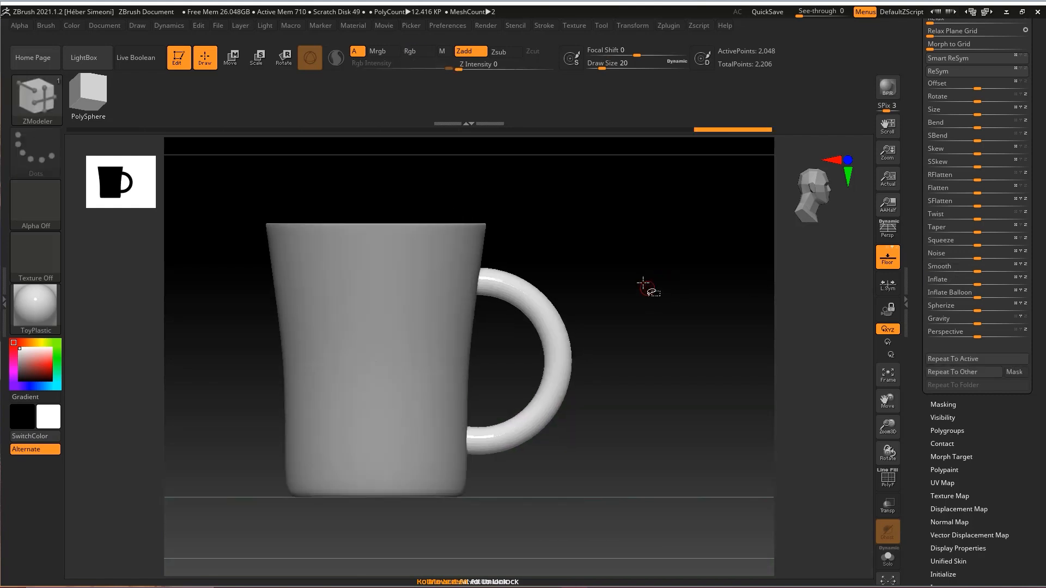
Squeeze the handle into a narrower oval and tilt it against the cup's wall, then return to the ZModeler brush.
key(w)
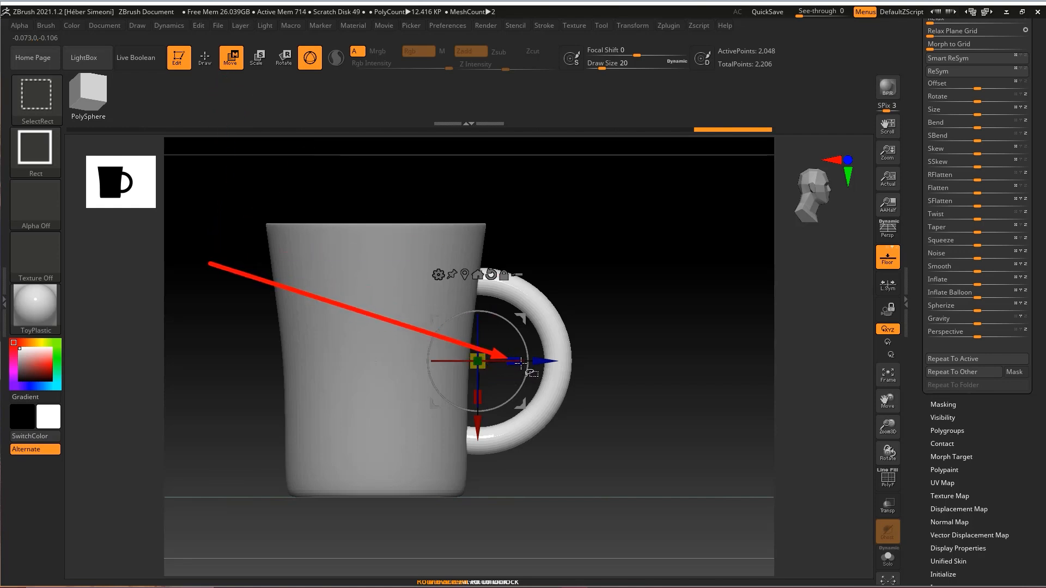
drag(514, 361, 491, 358)
drag(499, 317, 535, 310)
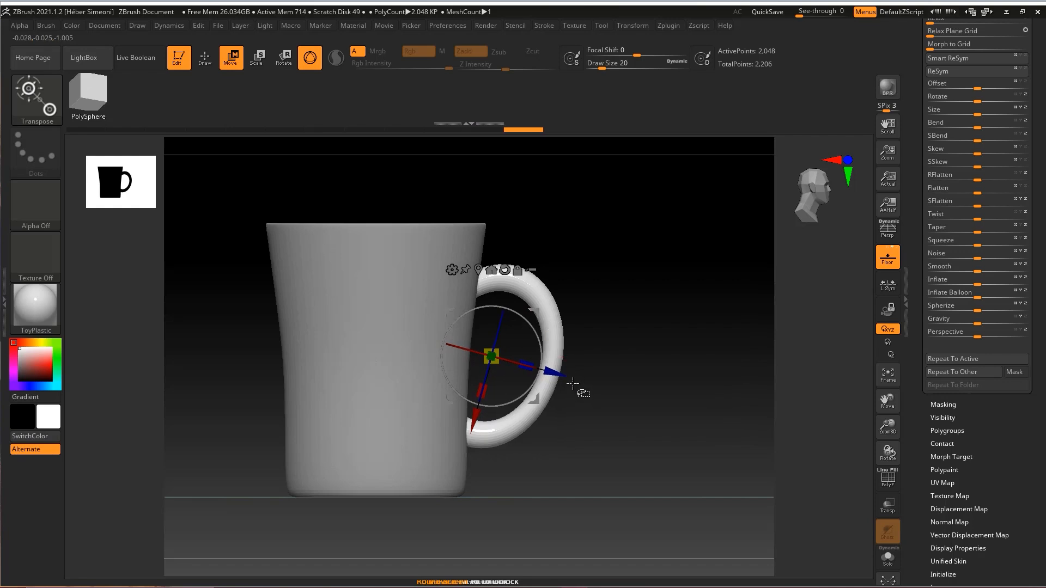
drag(611, 221, 538, 306)
drag(376, 247, 441, 307)
drag(396, 469, 453, 407)
drag(590, 452, 543, 406)
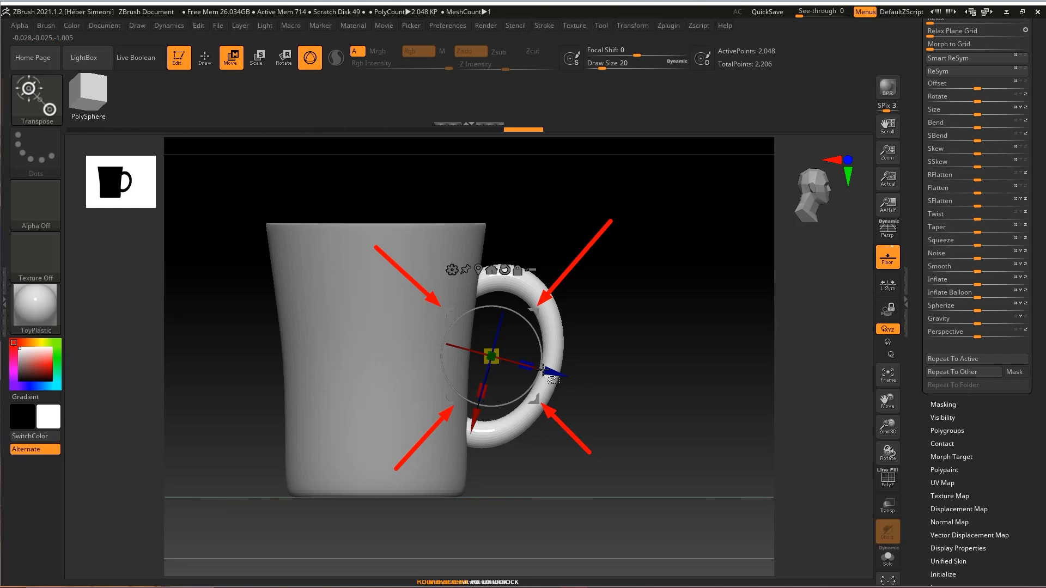
mouse_move(536, 311)
mouse_down()
mouse_move(544, 306)
mouse_move(544, 327)
mouse_move(630, 334)
mouse_move(632, 322)
mouse_up()
key(b)
key(z)
key(m)
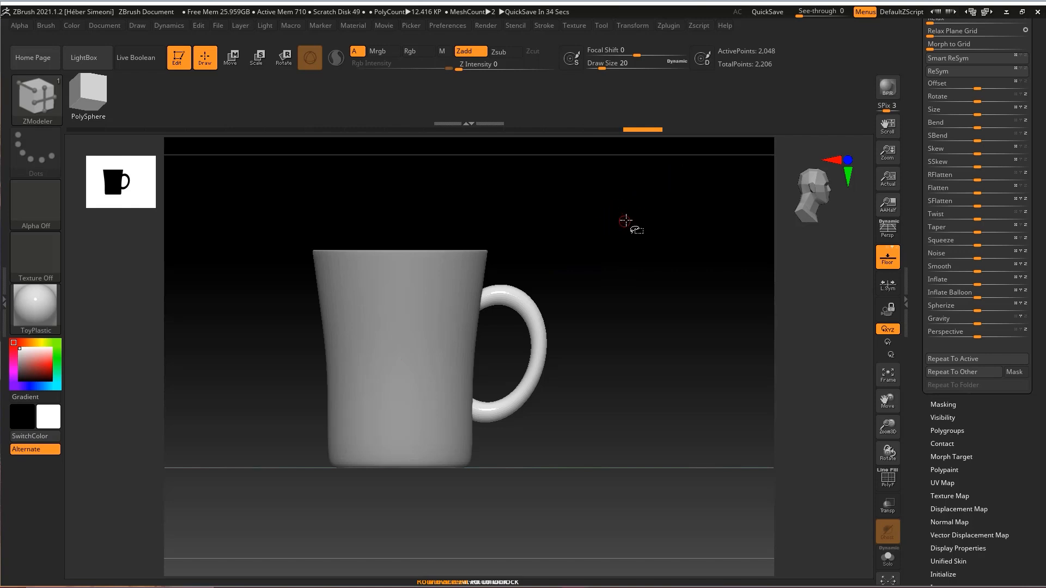
Mask the lower half of the handle and try to move its unmasked upper half.
key(ctrl)
mouse_move(619, 215)
ctrl+mouse_down()
mouse_move(441, 328)
mouse_move(418, 331)
mouse_move(447, 272)
mouse_move(420, 364)
mouse_move(426, 355)
ctrl+mouse_up()
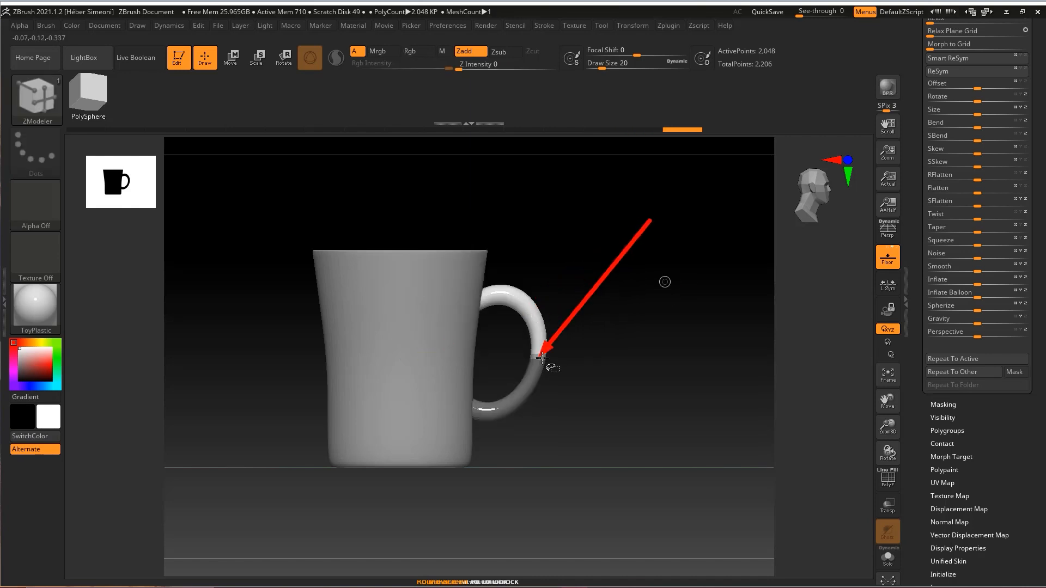
alt+drag(609, 346, 617, 343)
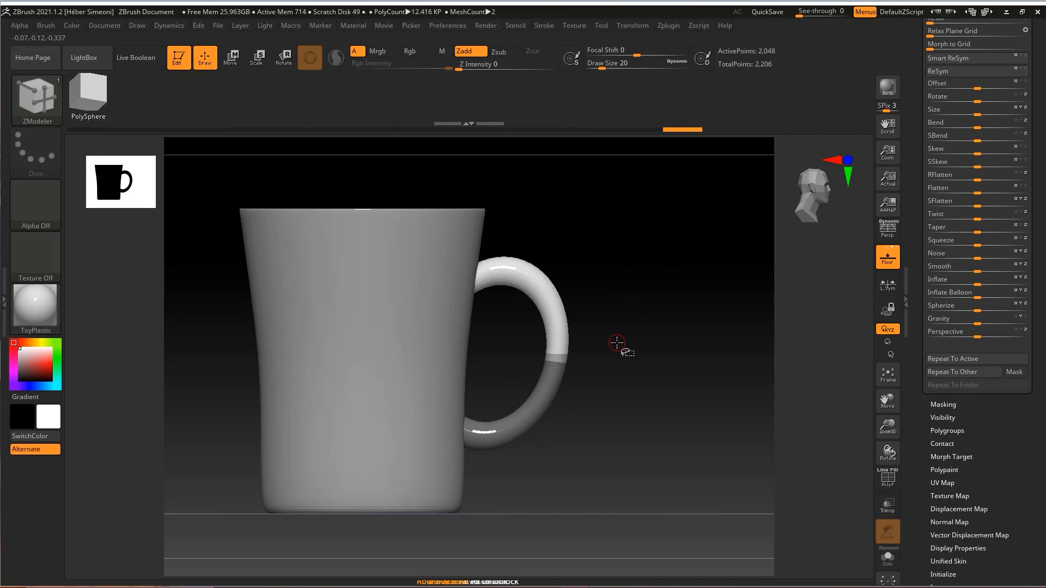
key(w)
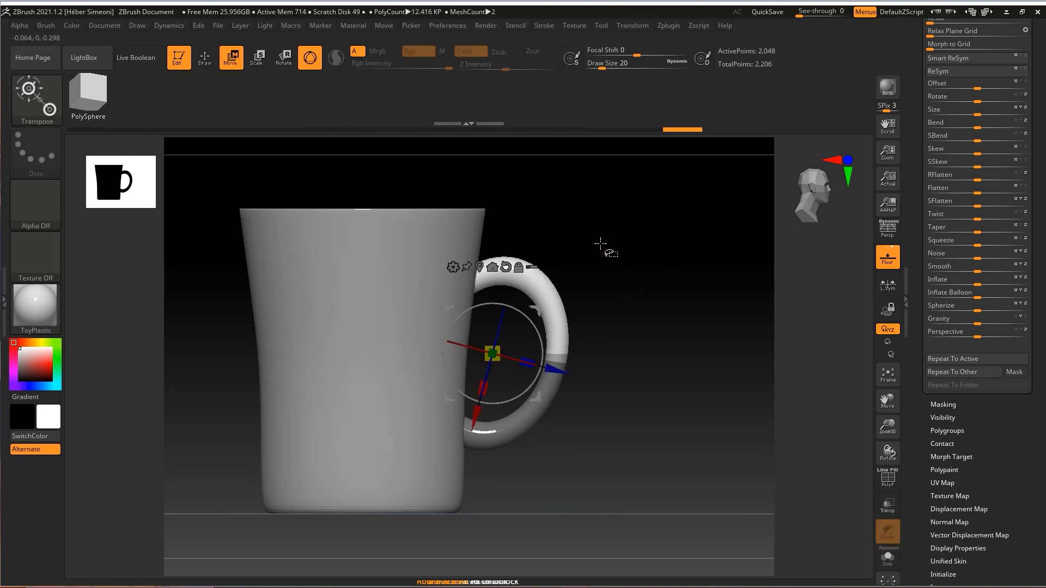
mouse_move(536, 311)
mouse_down()
mouse_move(635, 269)
mouse_move(593, 287)
mouse_move(597, 299)
mouse_move(564, 295)
mouse_up()
key(ctrl+z)
key(q)
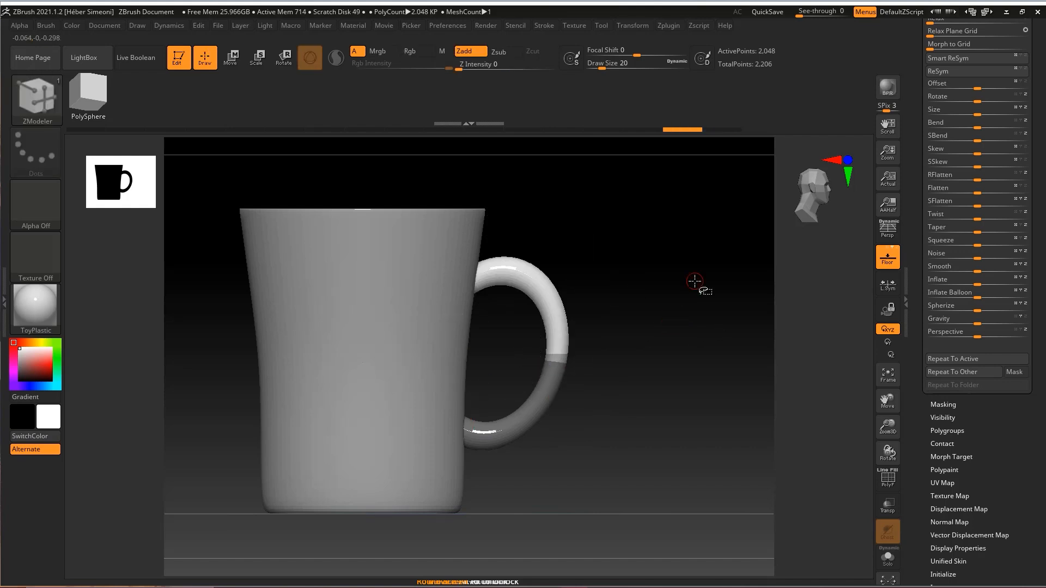
Blur the mask's edge on the handle and try to reshape the upper part with the transform gizmo.
key(ctrl+shift)
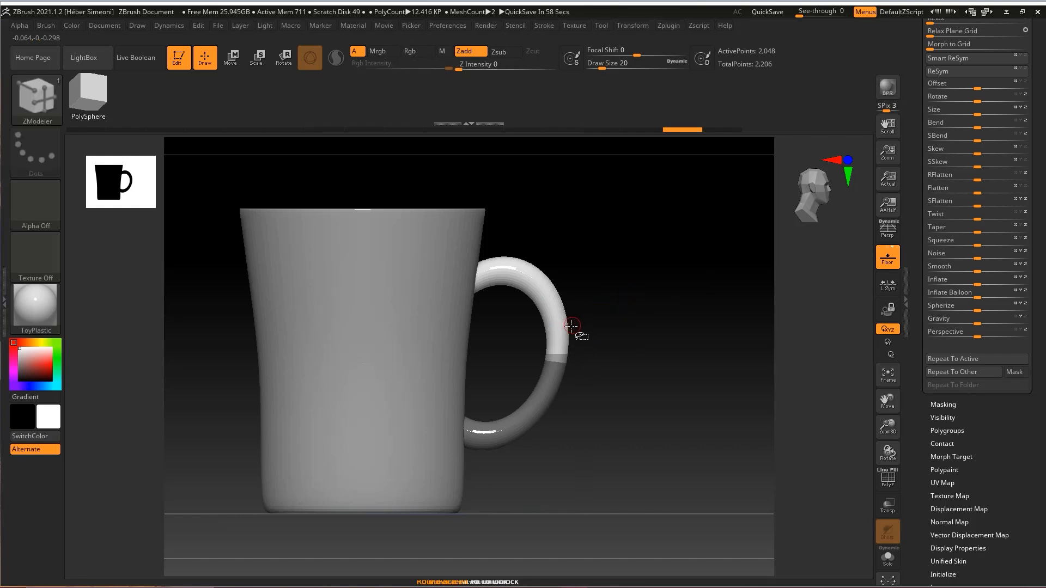
key(ctrl)
ctrl+click(561, 336)
ctrl+click(560, 337)
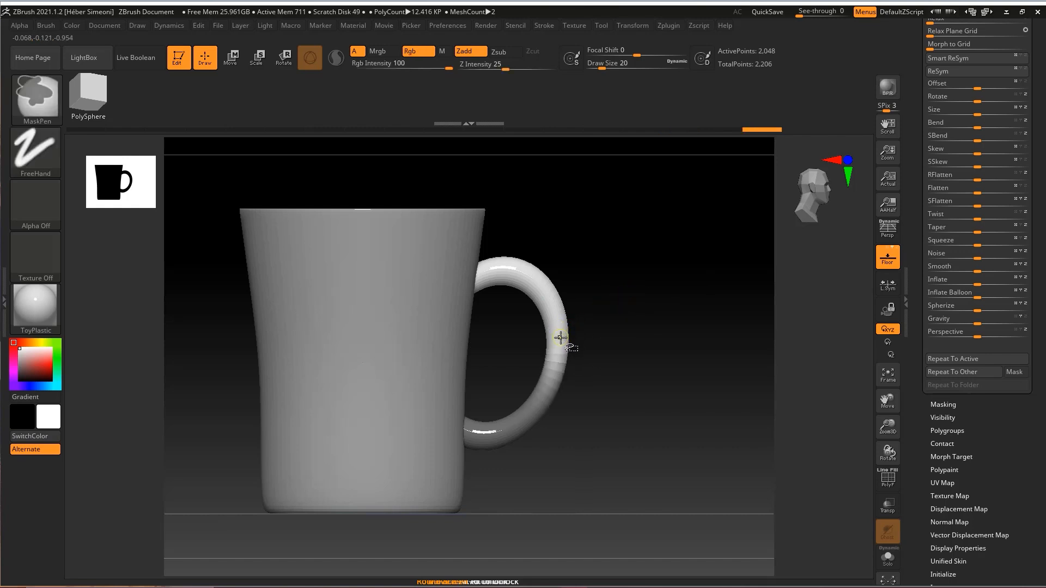
key(ctrl+z)
key(ctrl+shift+z)
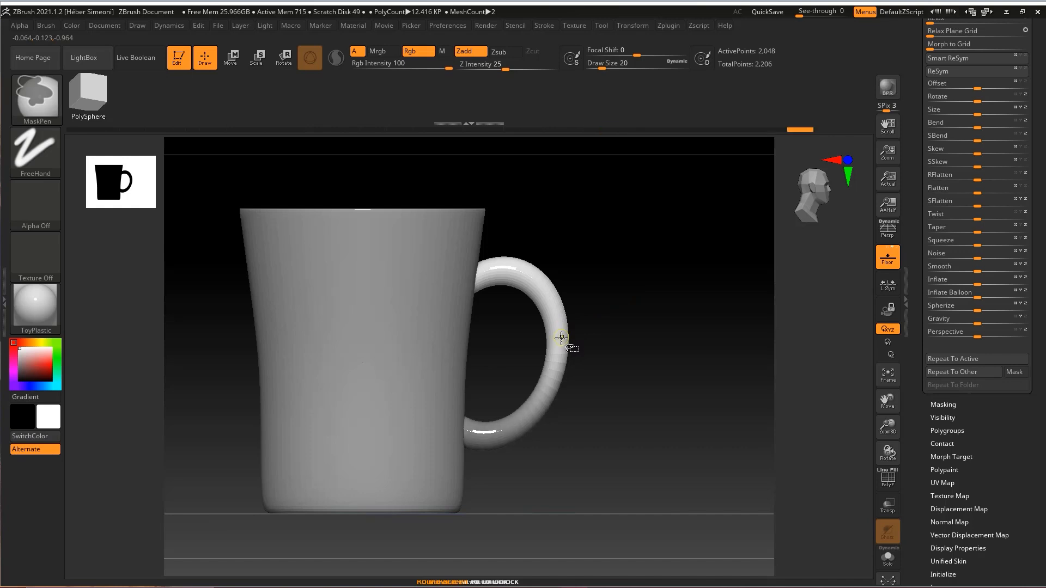
key(w)
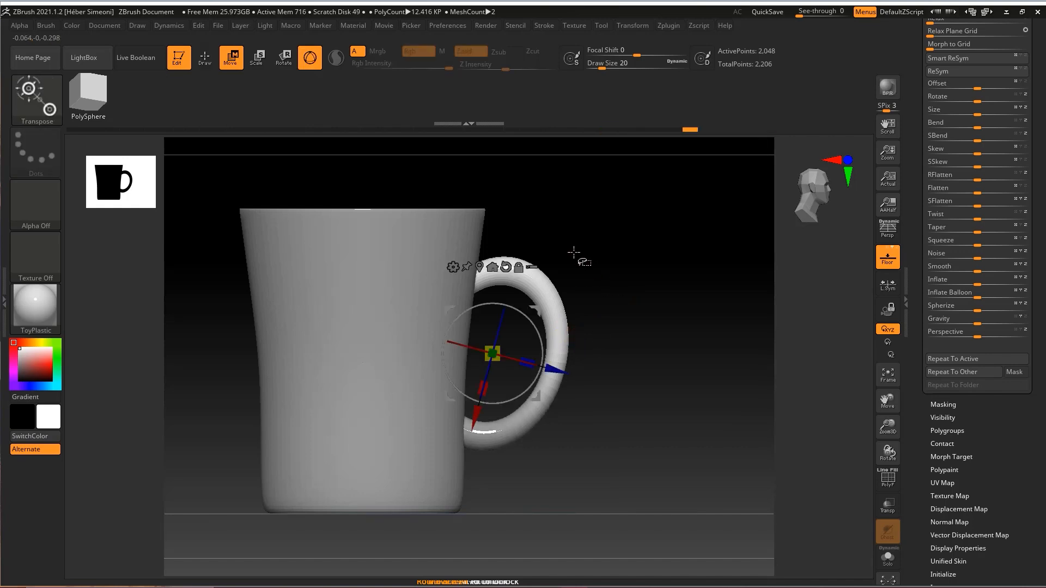
mouse_move(550, 300)
mouse_down()
mouse_move(580, 288)
mouse_move(594, 322)
mouse_move(545, 275)
mouse_move(609, 290)
mouse_move(553, 290)
mouse_up()
key(ctrl+z)
key(q)
Thicken the handle with a positive Inflate deformation.
key(ctrl+shift)
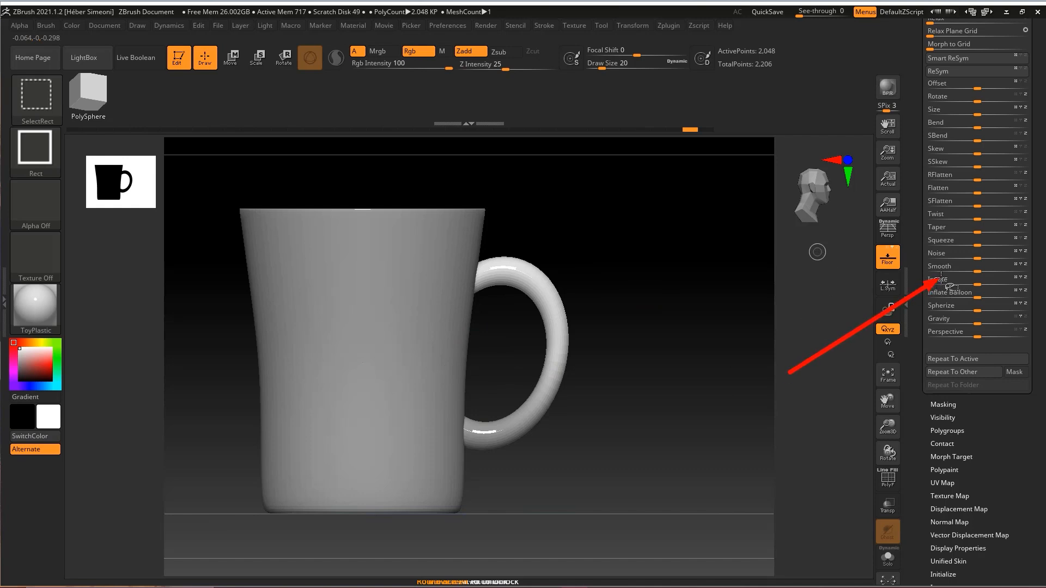
drag(979, 284, 992, 285)
drag(642, 271, 640, 308)
mouse_move(735, 268)
ctrl+shift+mouse_down()
mouse_move(550, 361)
mouse_move(563, 393)
mouse_move(553, 396)
mouse_move(659, 217)
mouse_move(626, 202)
mouse_move(696, 271)
ctrl+shift+mouse_up()
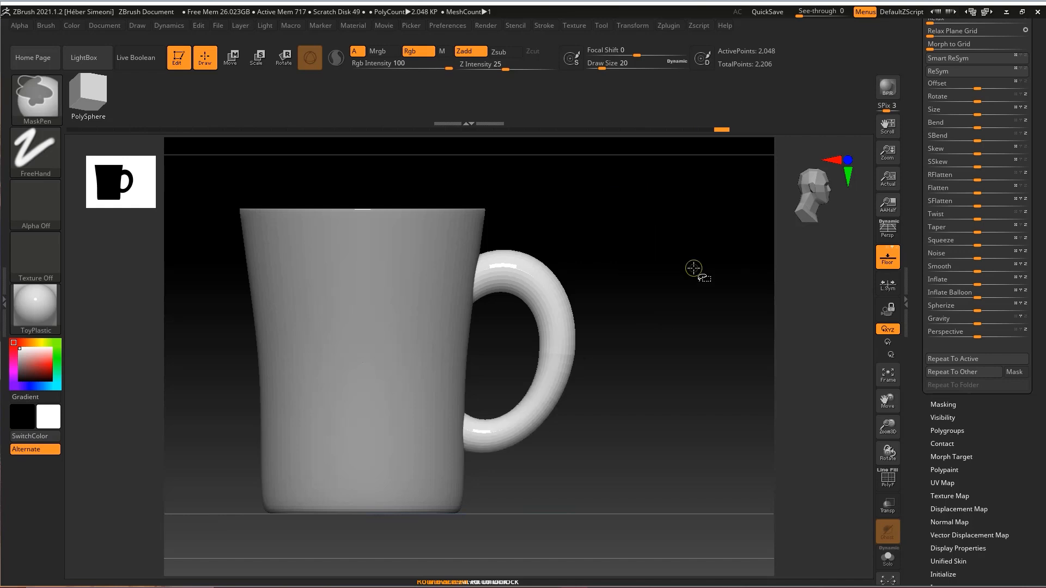
key(ctrl+shift)
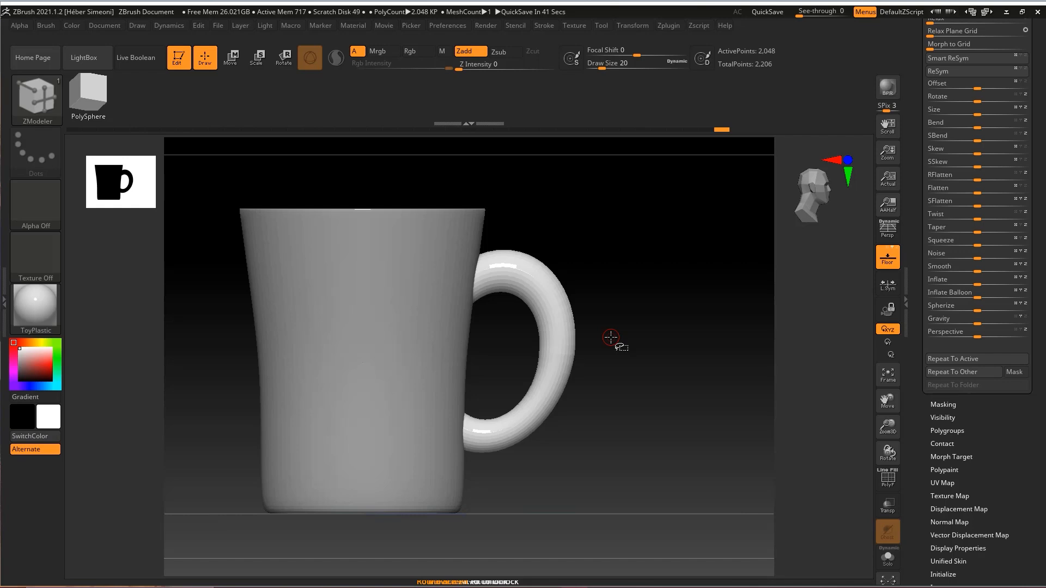
Inspect where the handle passes through the cup's wall and turn on ghosted transparency to reveal the overlapping part.
mouse_move(708, 299)
ctrl+right_down()
mouse_move(619, 311)
mouse_move(638, 416)
ctrl+right_up()
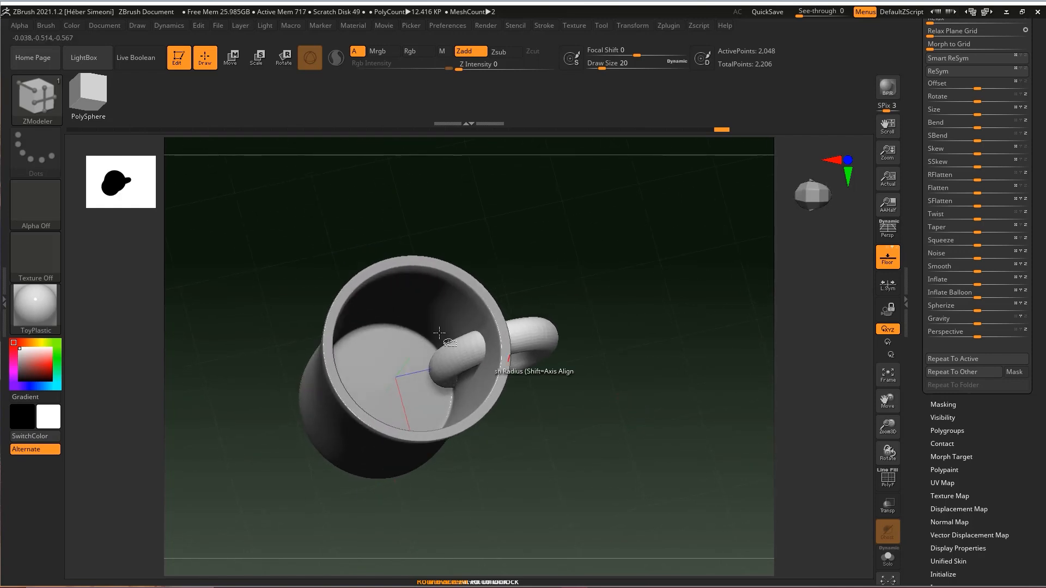
key(ctrl+shift)
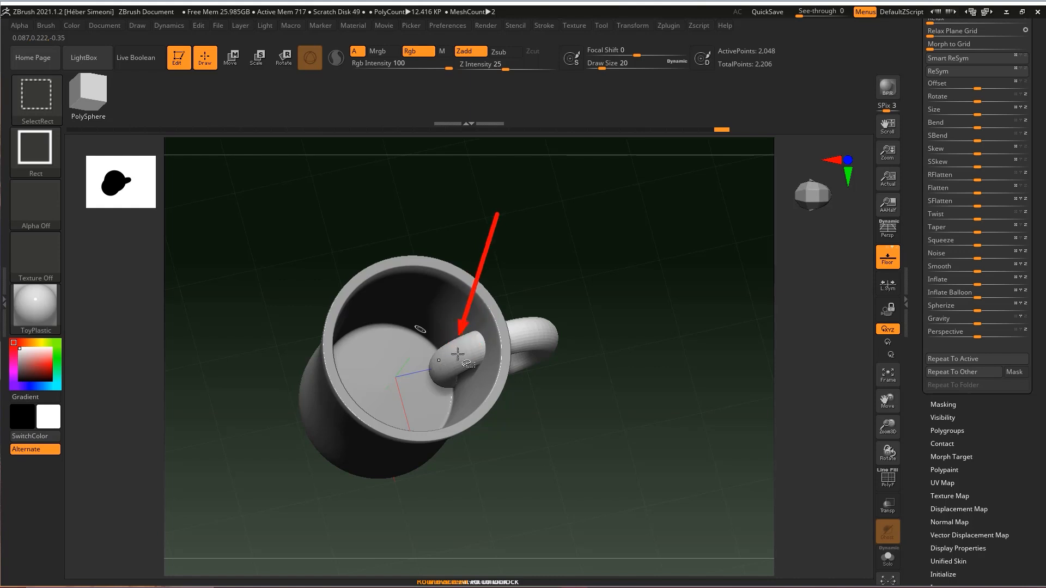
mouse_move(638, 329)
shift+right_down()
mouse_move(616, 301)
mouse_move(603, 317)
mouse_move(612, 280)
mouse_move(586, 267)
shift+right_up()
key(ctrl+shift)
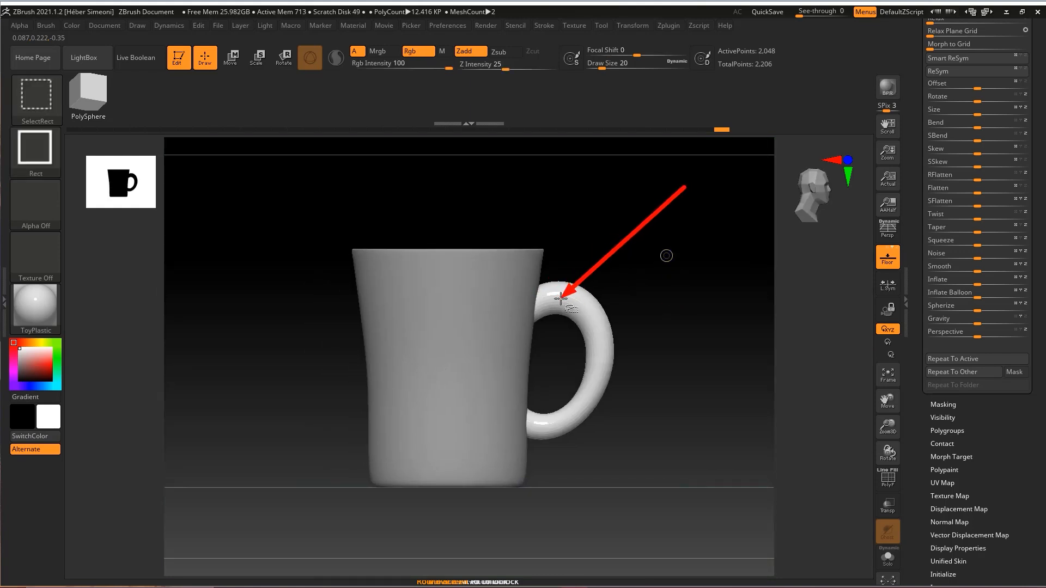
click(889, 512)
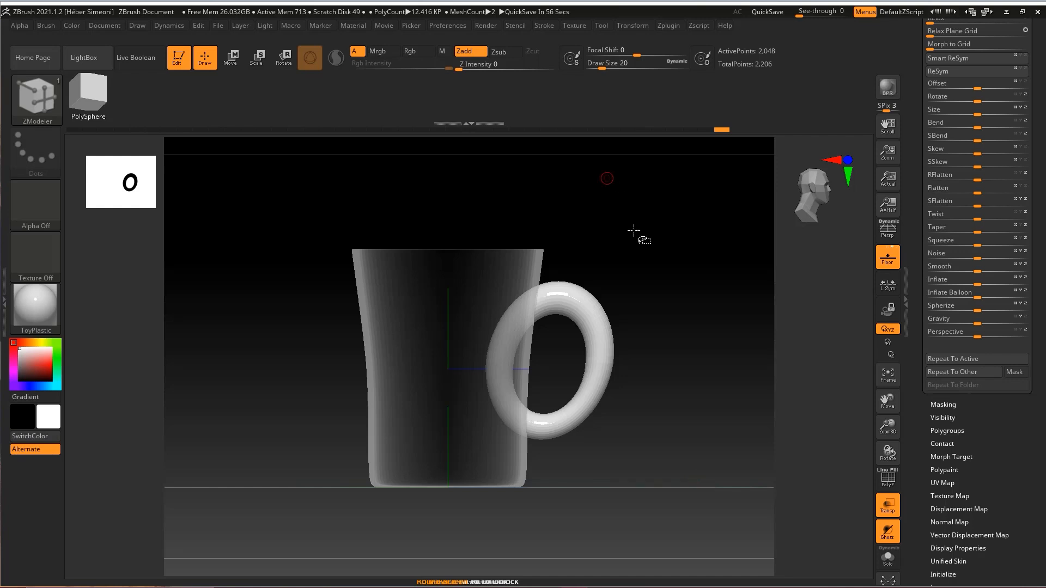
Cut off the part of the handle ring inside the cup with the TrimCurve brush, following the slant of the cup's wall.
key(ctrl+shift)
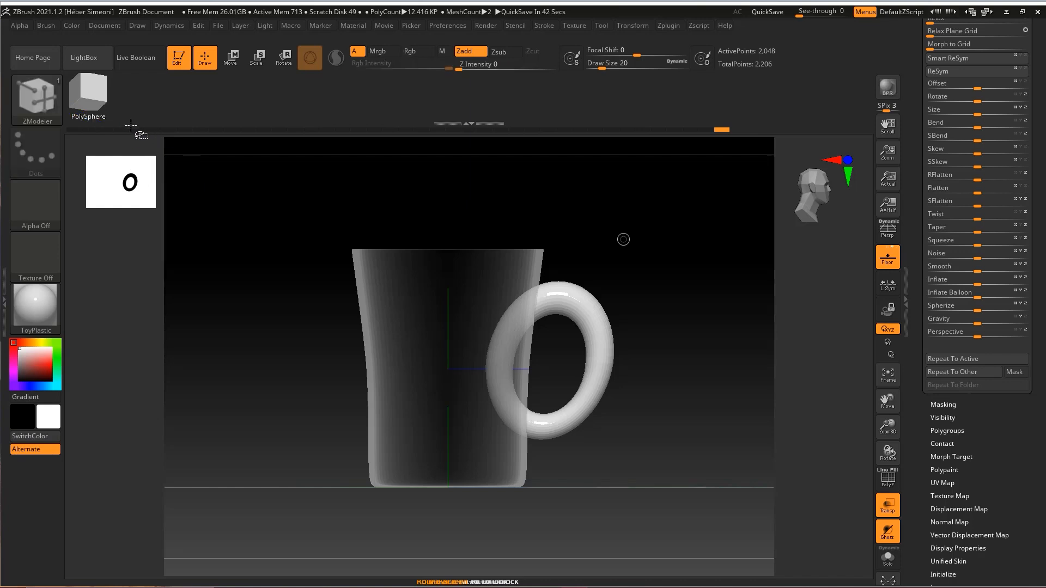
key(ctrl)
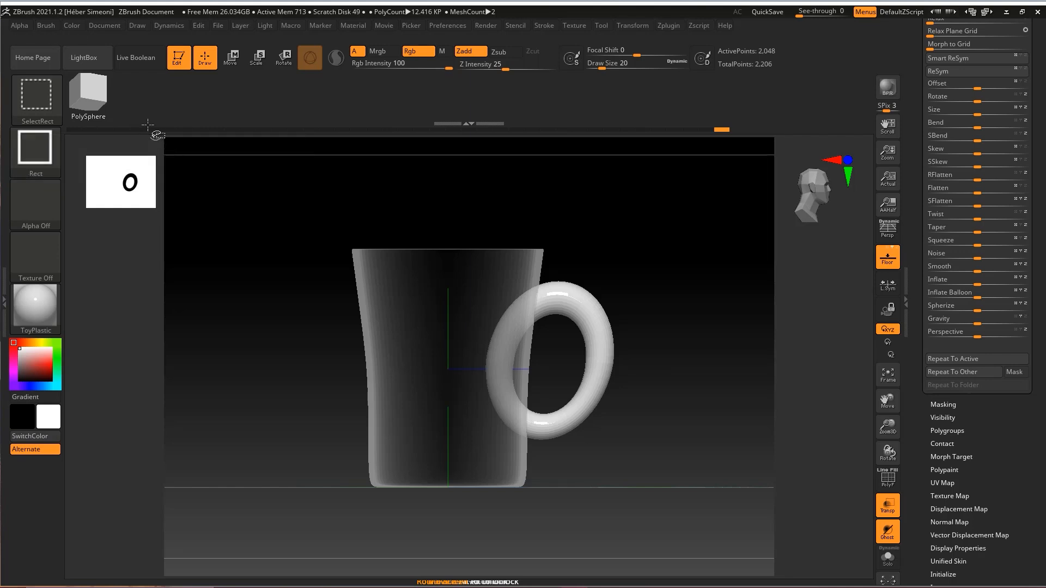
click(37, 96)
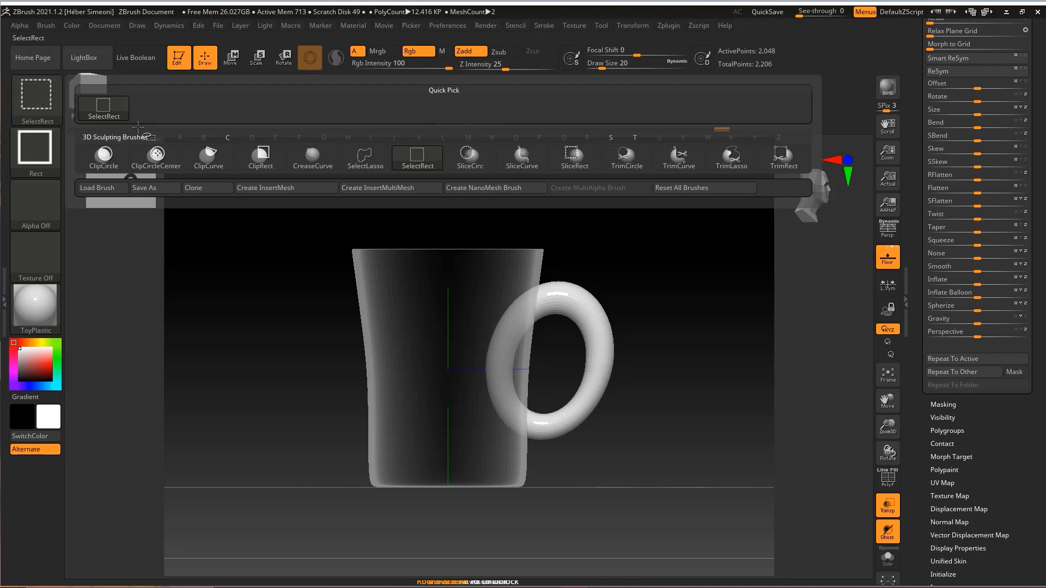
mouse_move(677, 159)
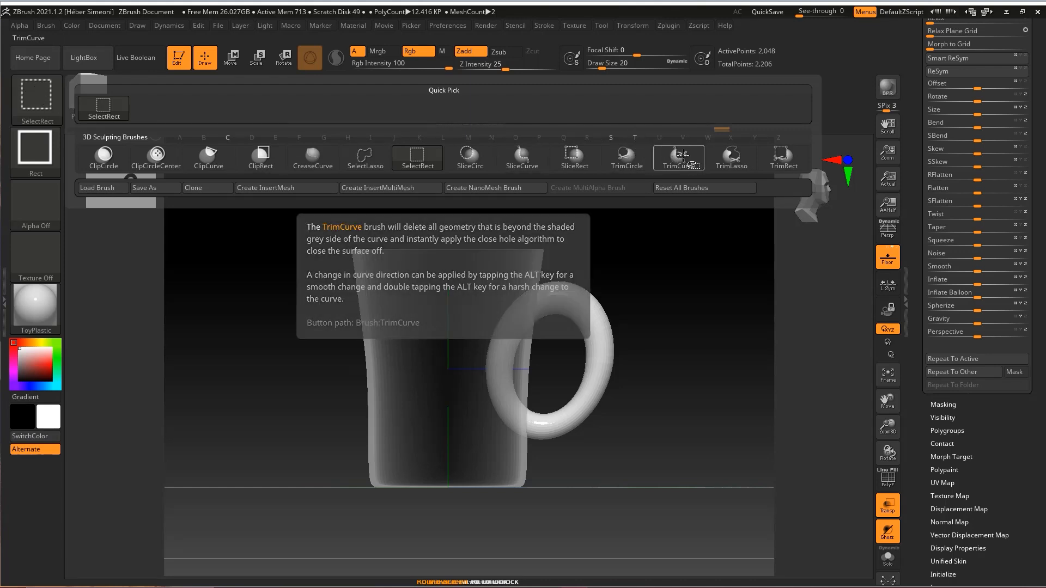
click(677, 156)
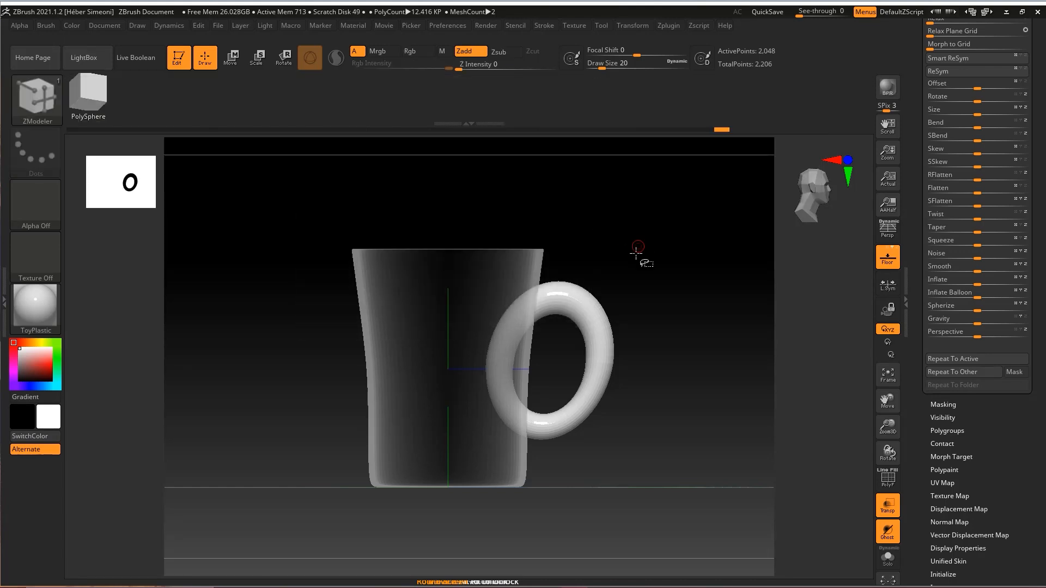
key(ctrl)
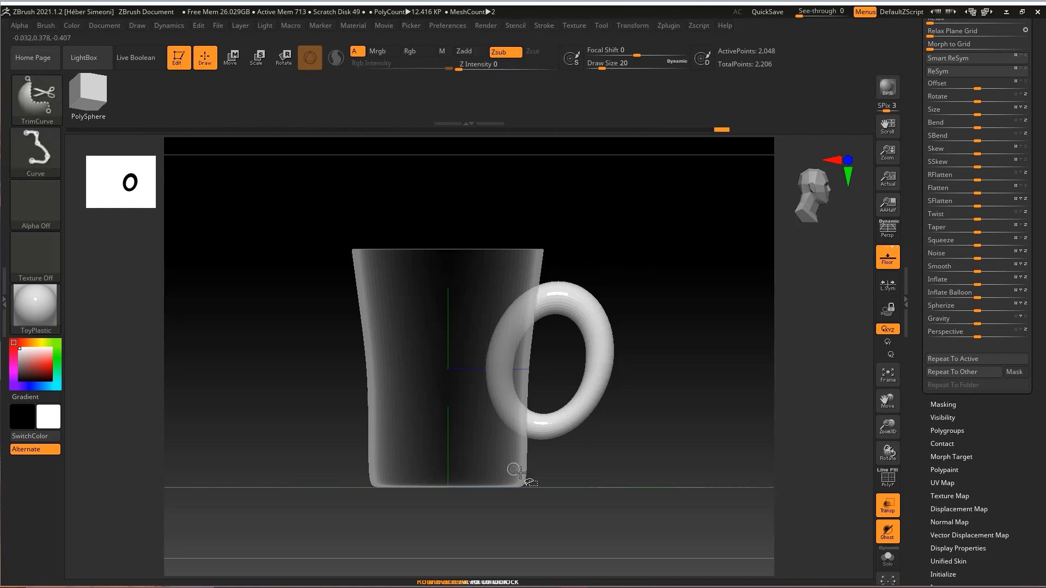
ctrl+shift+drag(518, 437, 539, 213)
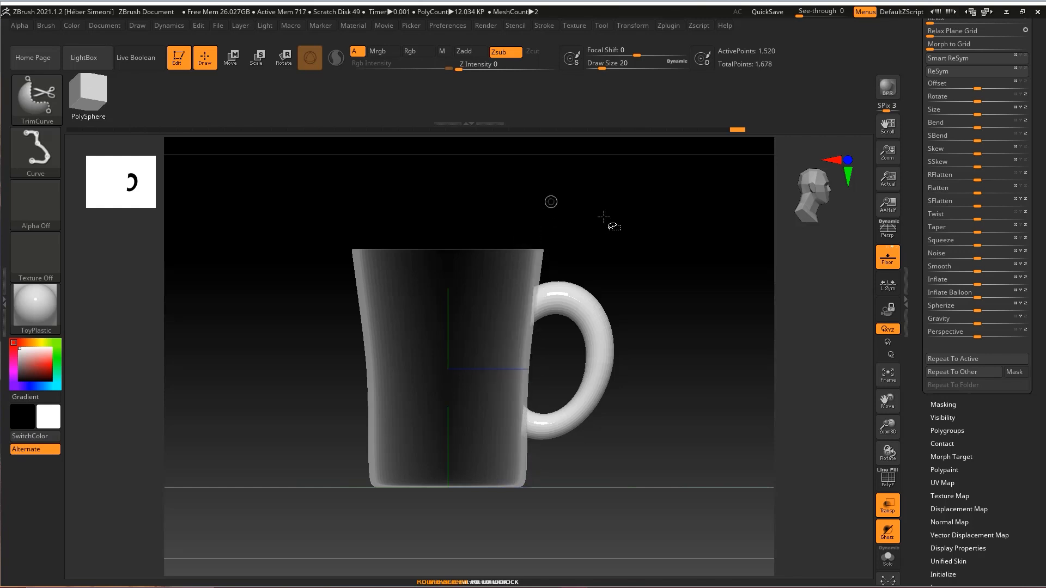
mouse_move(612, 224)
mouse_down()
mouse_move(626, 344)
mouse_move(619, 311)
mouse_up()
key(ctrl+shift)
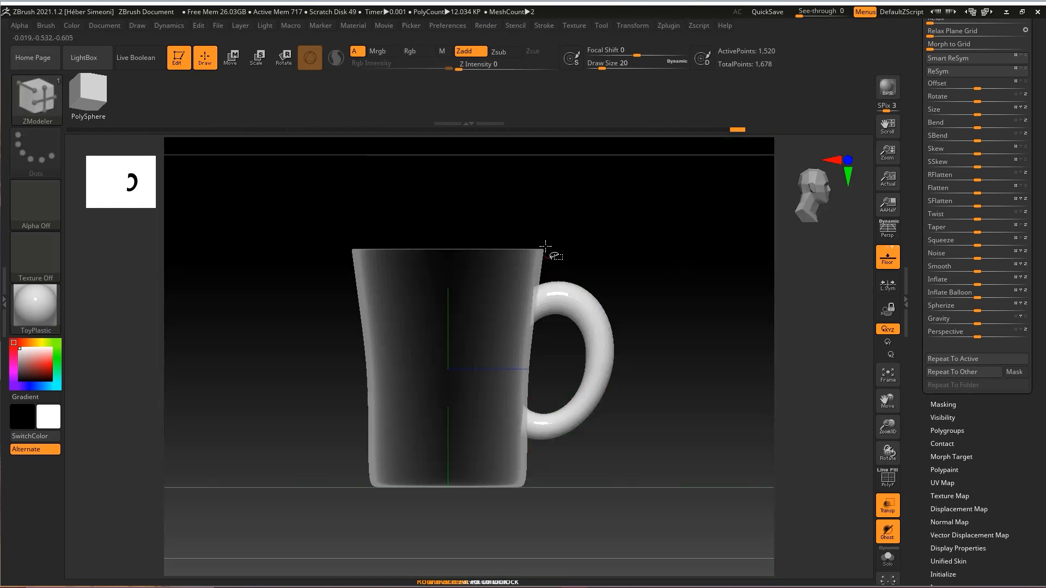
key(ctrl+shift)
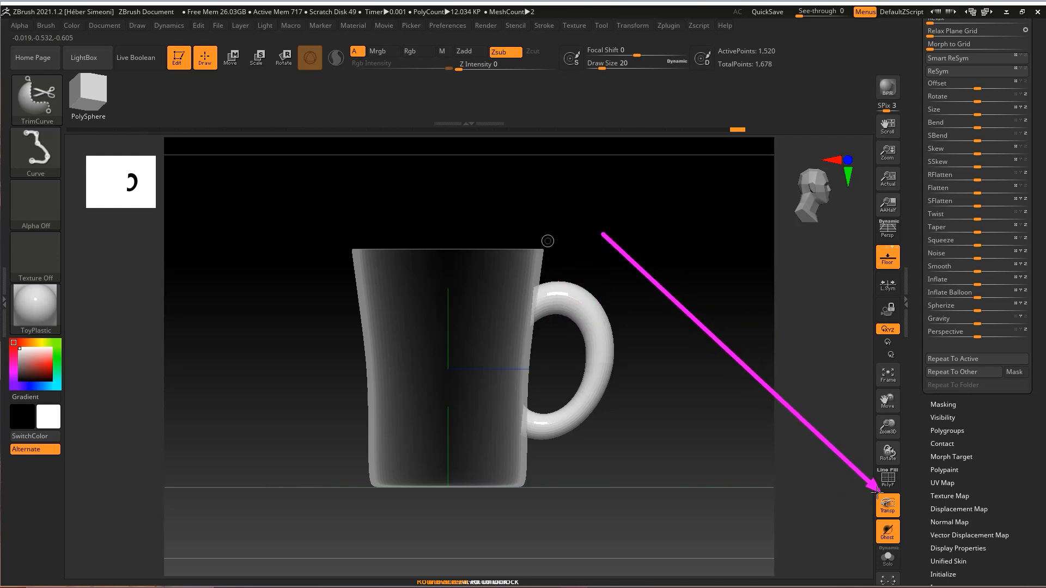
Activate the ZModeler brush and turn off transparency to view the whole mug as a solid.
key(b)
key(z)
key(m)
click(887, 506)
drag(651, 381, 649, 418)
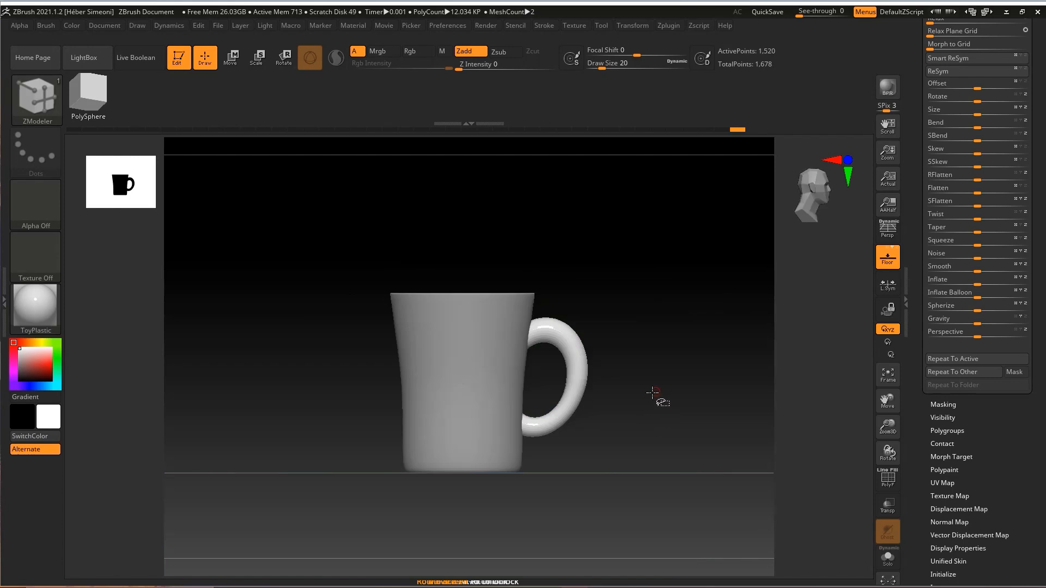